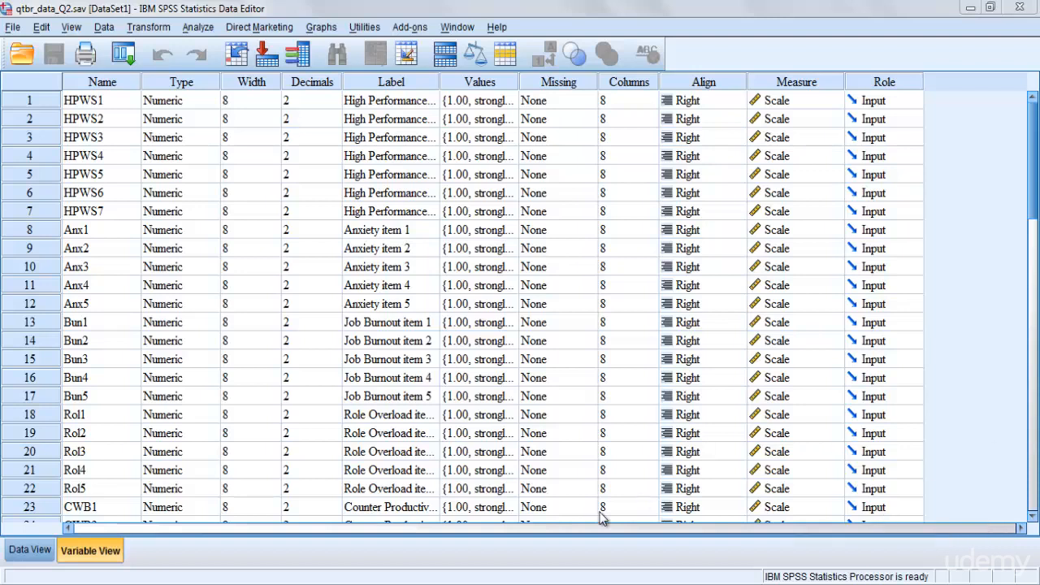
mouse_move(303, 584)
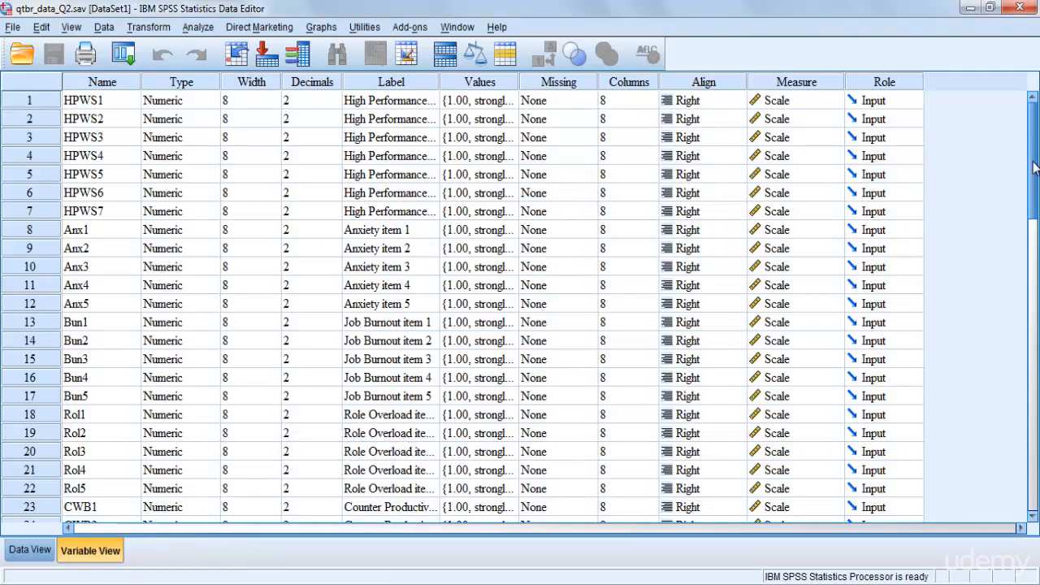
scroll(1034, 167, down, 1)
scroll(1034, 167, up, 1)
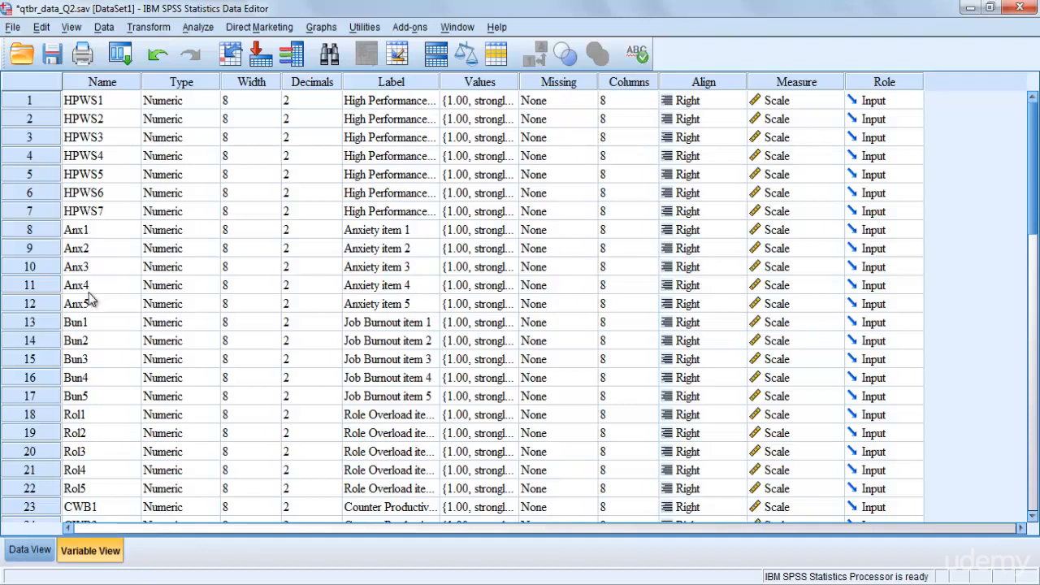
Open the Reliability Analysis for scales and display its source variables by name instead of by label.
click(195, 31)
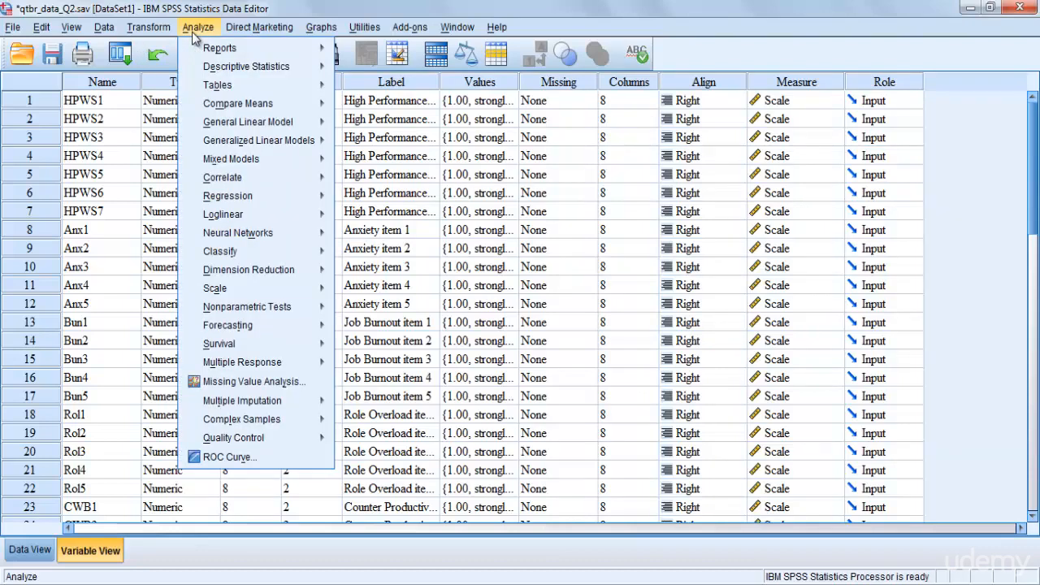
click(197, 34)
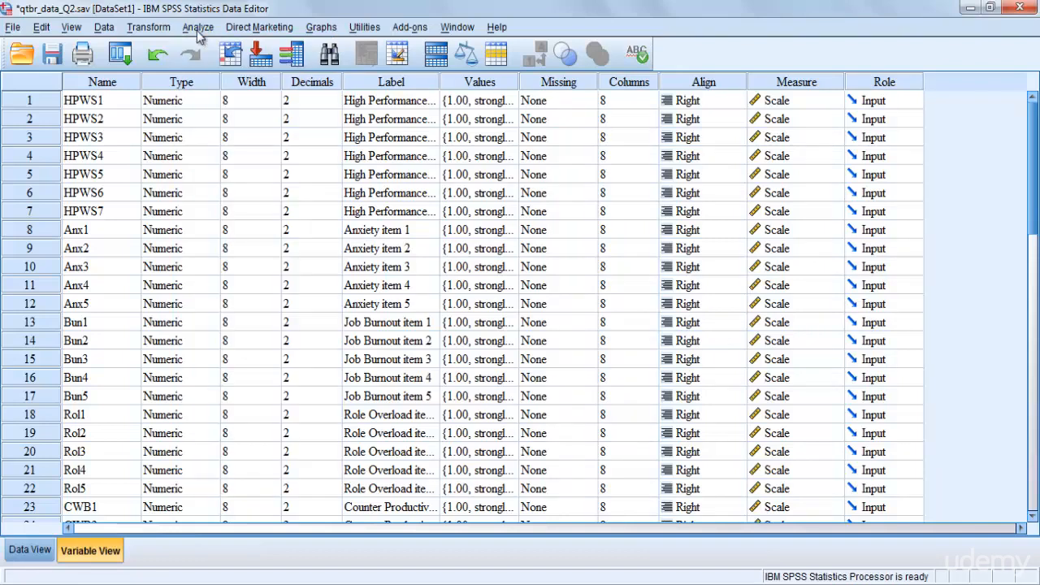
click(197, 31)
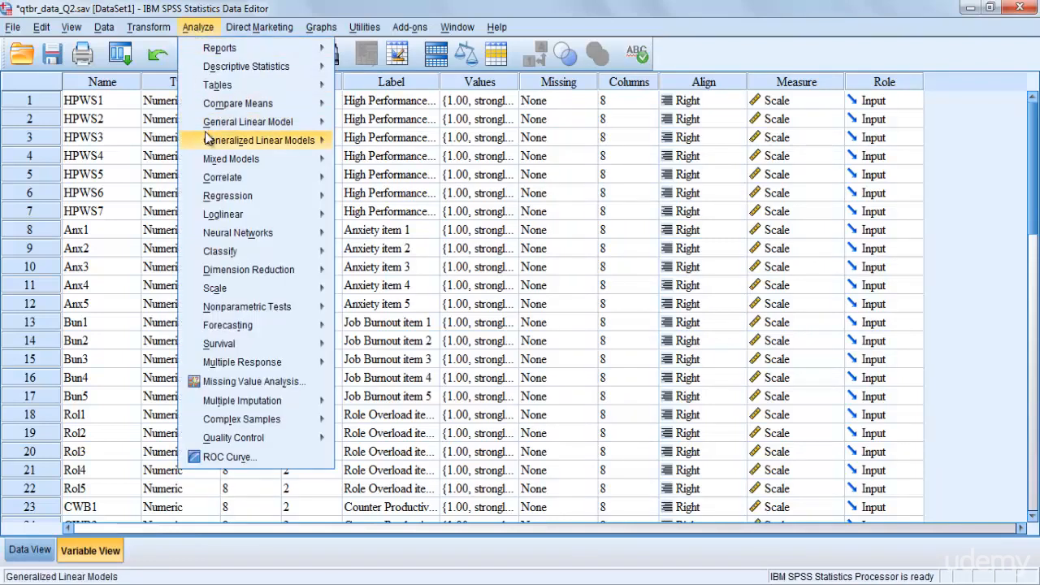
mouse_move(217, 294)
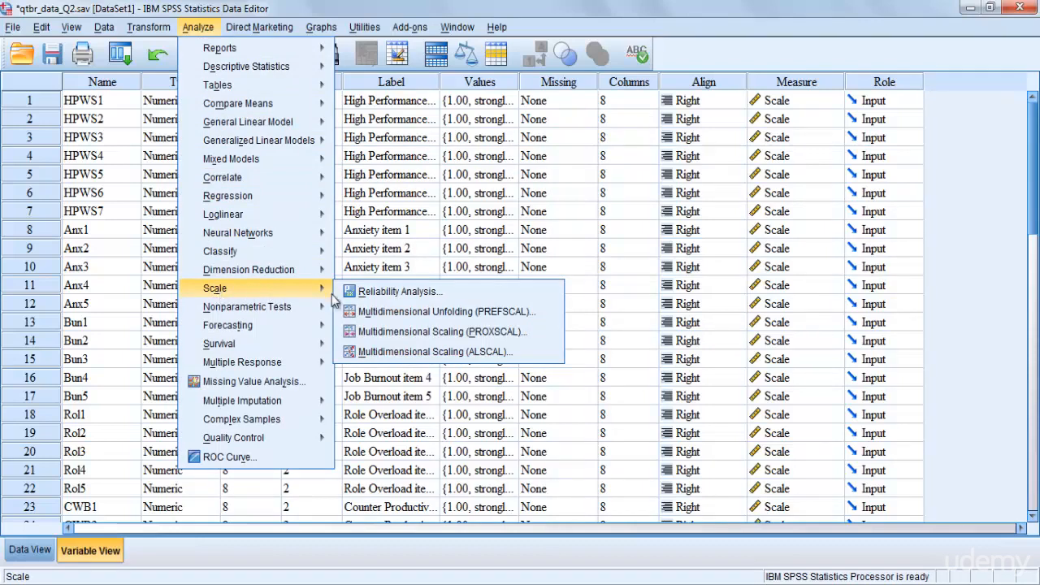
click(366, 292)
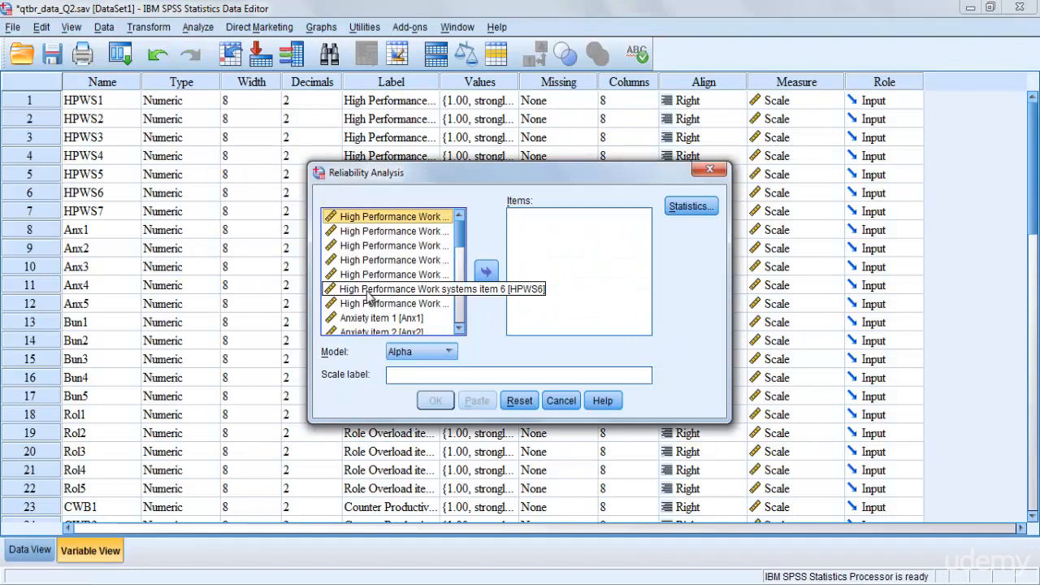
right_click(390, 219)
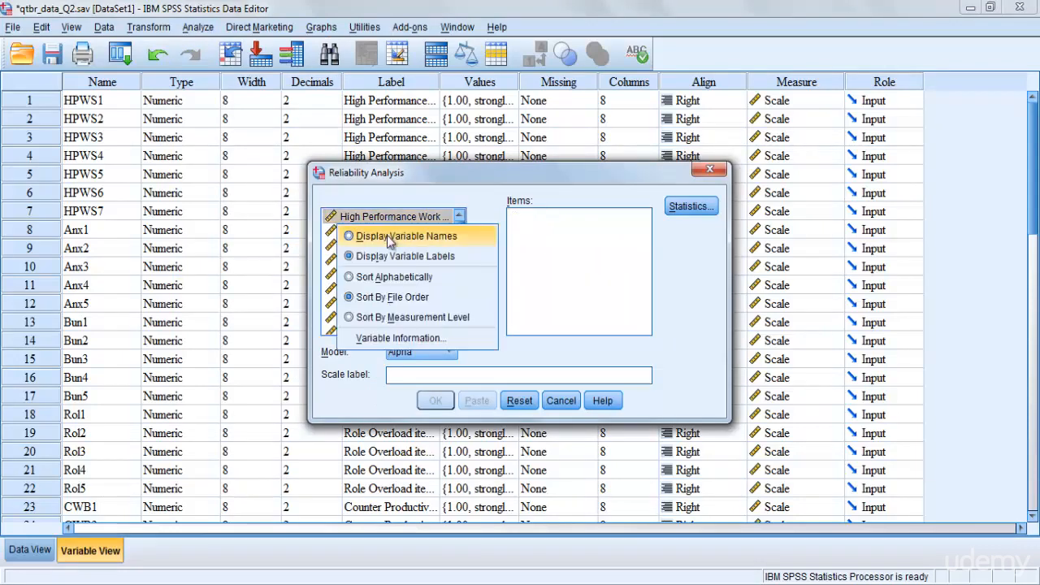
click(387, 235)
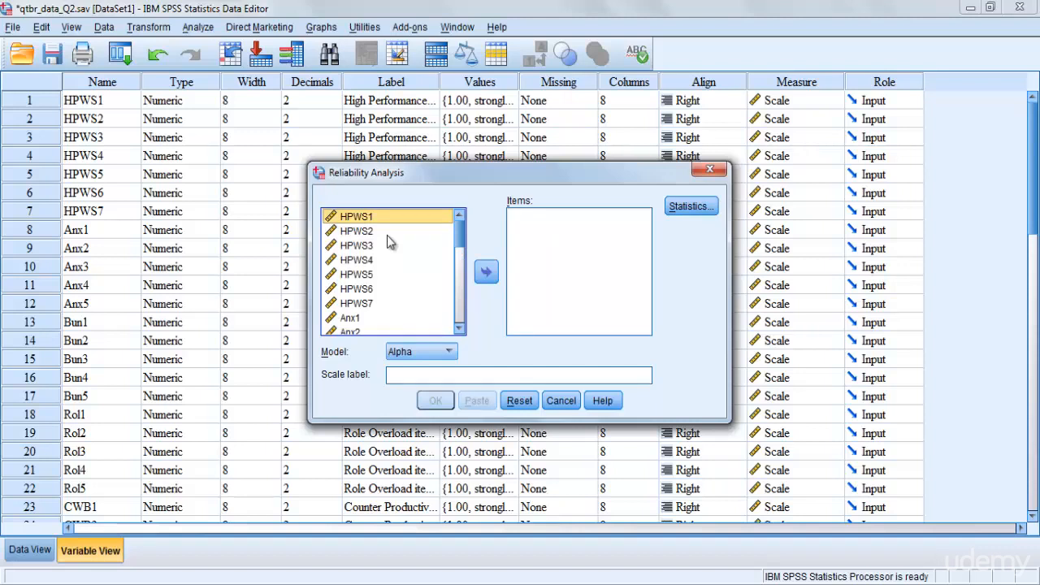
key(shift+Down)
key(shift+Down)
key(shift+Down)
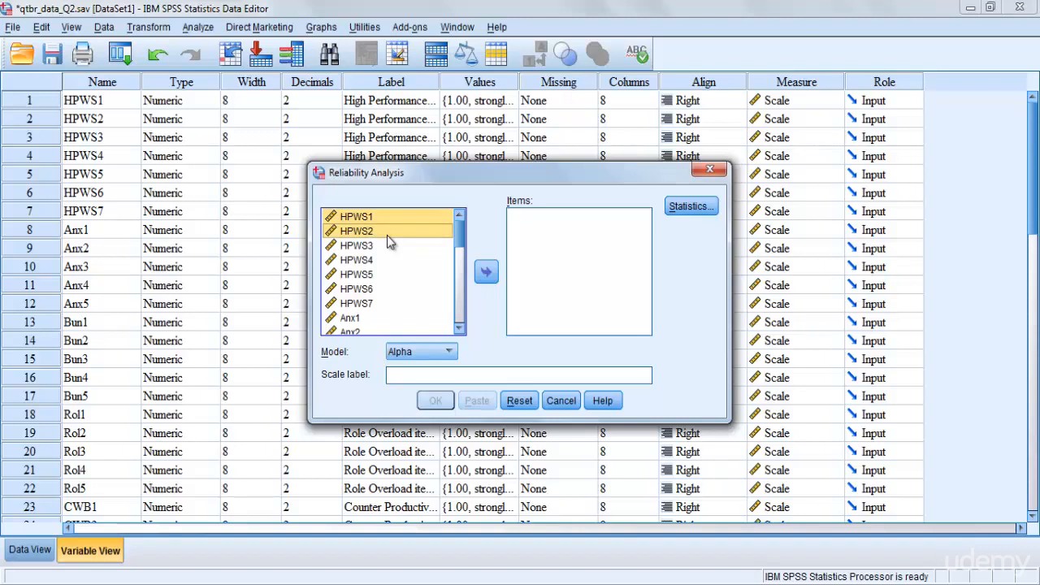
key(shift+Down)
key(shift+Down)
key(shift+Down)
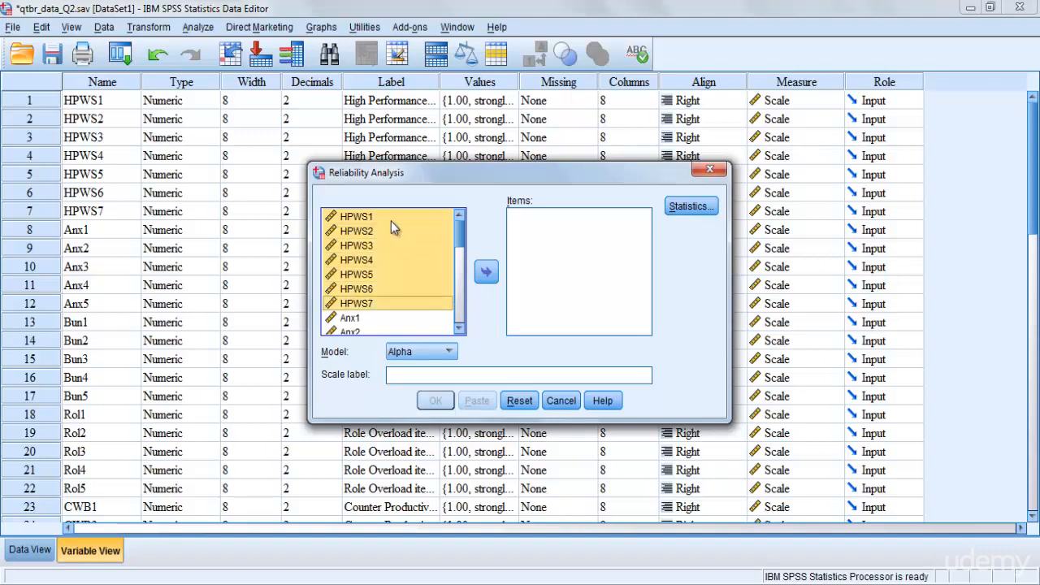
Add the seven variables HPWS1 to HPWS7 as items of the reliability analysis.
click(391, 221)
click(487, 274)
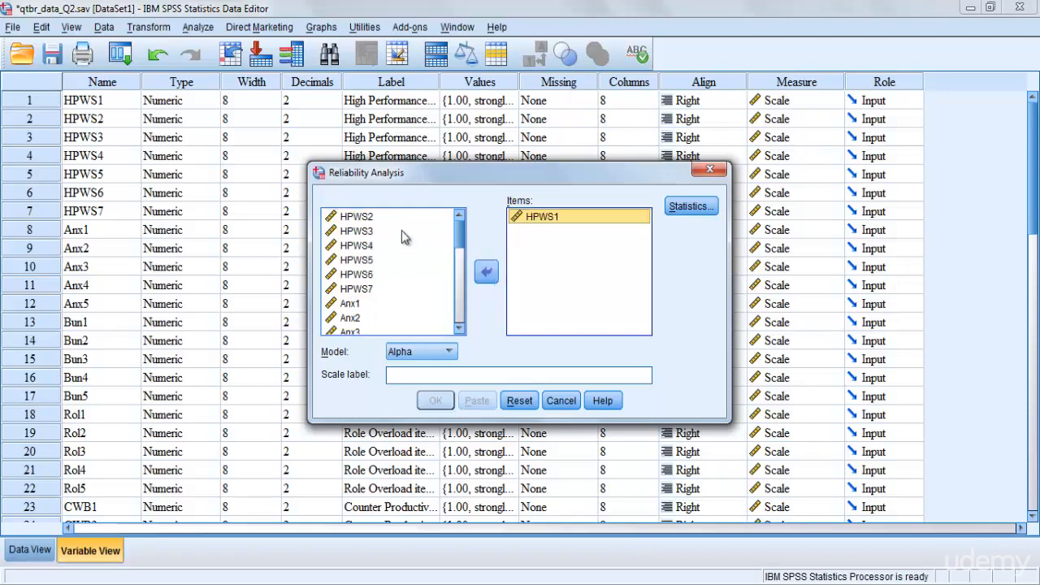
click(398, 217)
click(487, 272)
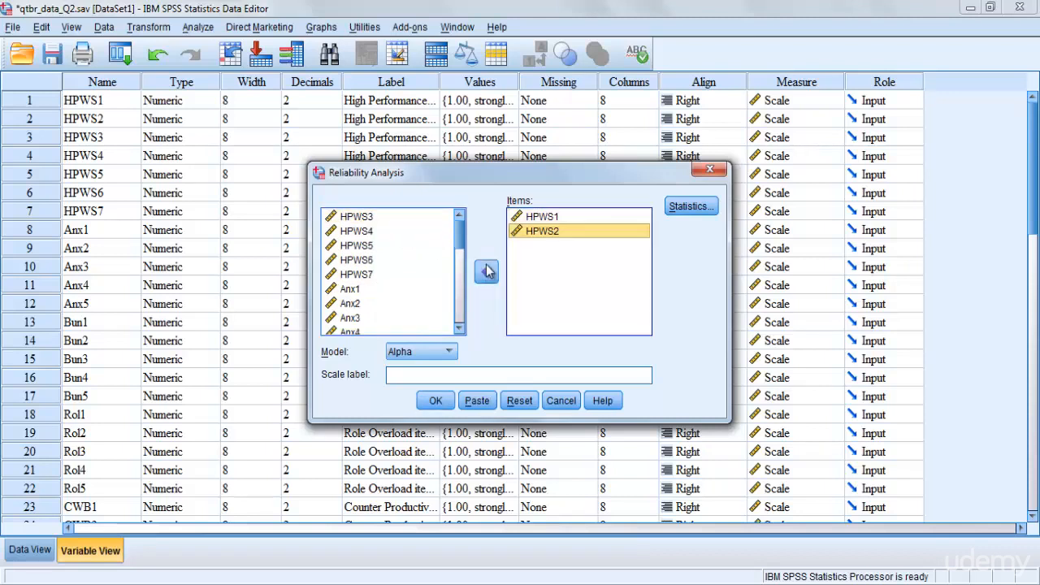
click(367, 217)
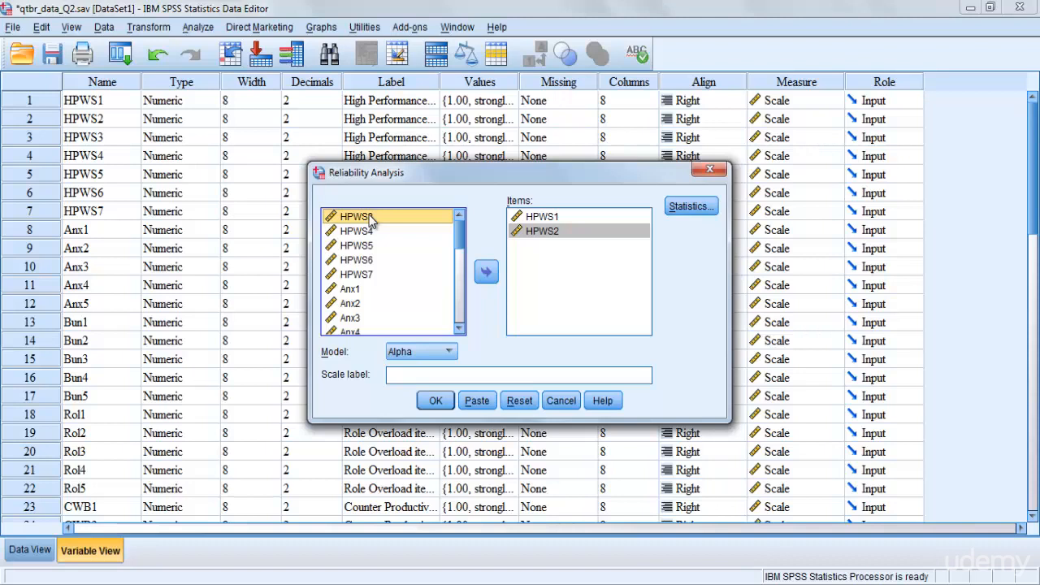
key(shift+Down)
key(shift+Down)
key(shift+Down)
key(shift+Down)
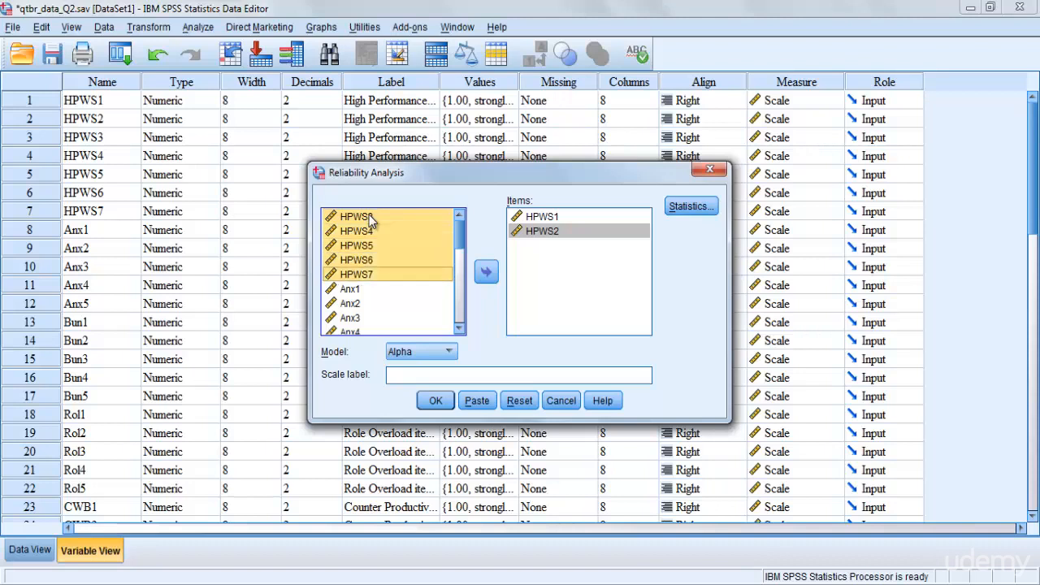
click(483, 274)
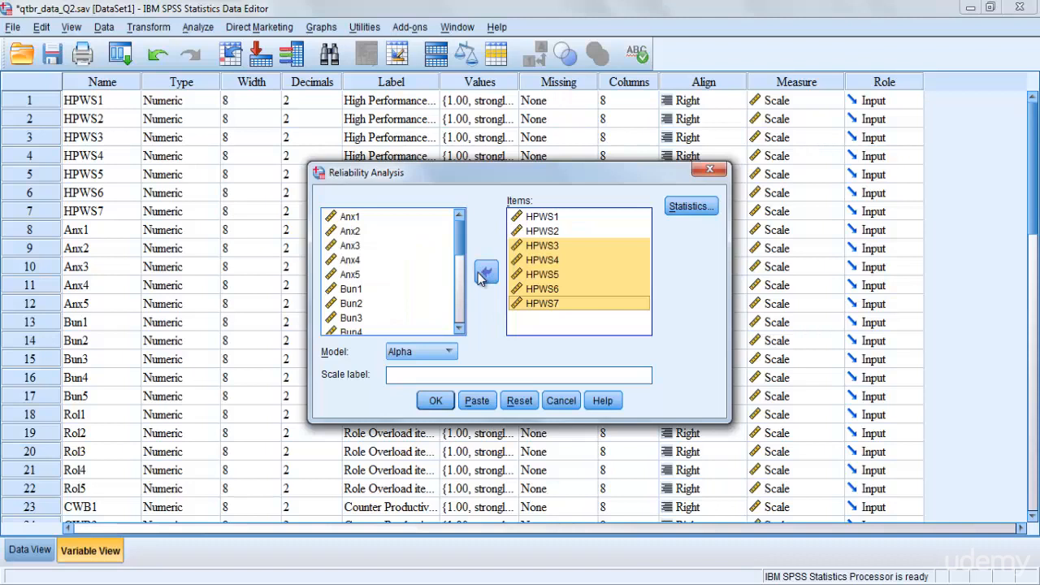
click(588, 325)
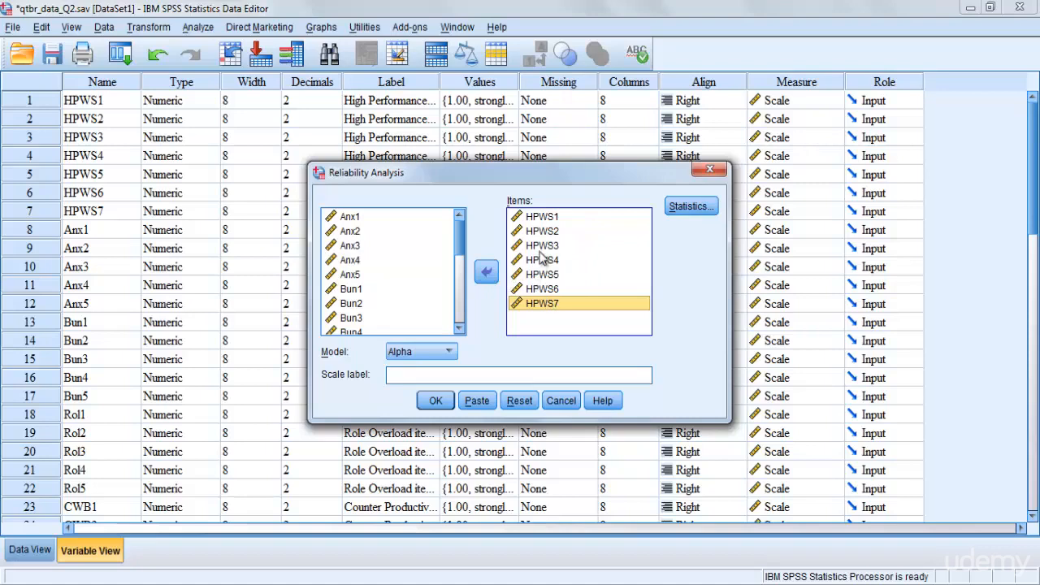
Request descriptives for Item and Scale if item deleted in the reliability statistics.
click(687, 208)
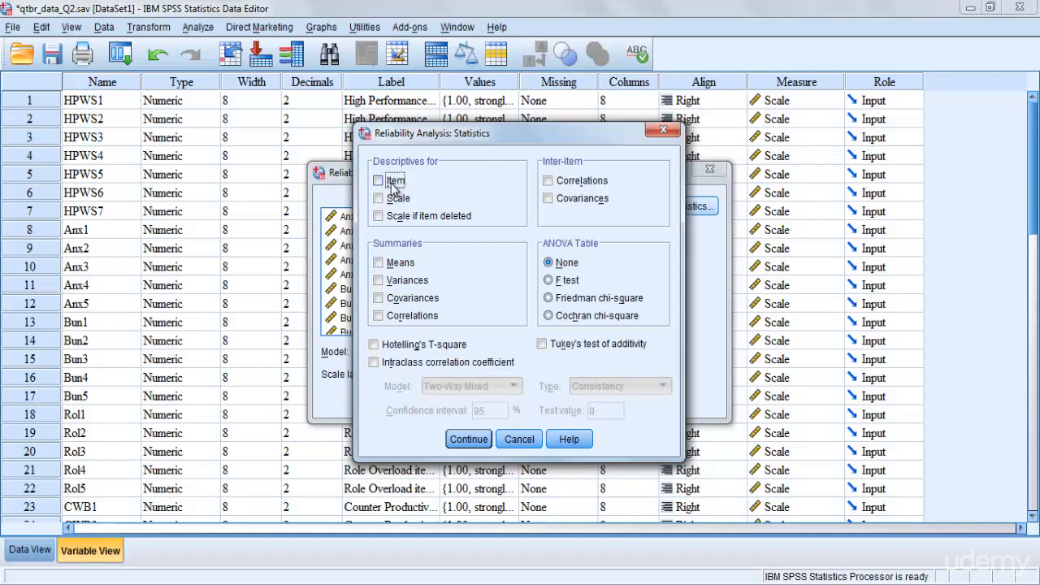
click(379, 216)
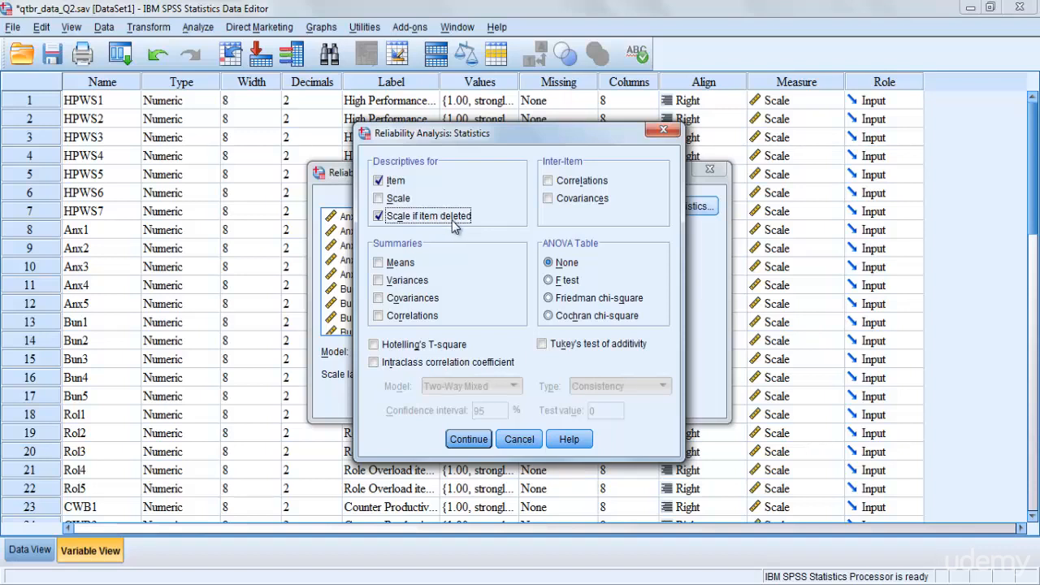
click(471, 440)
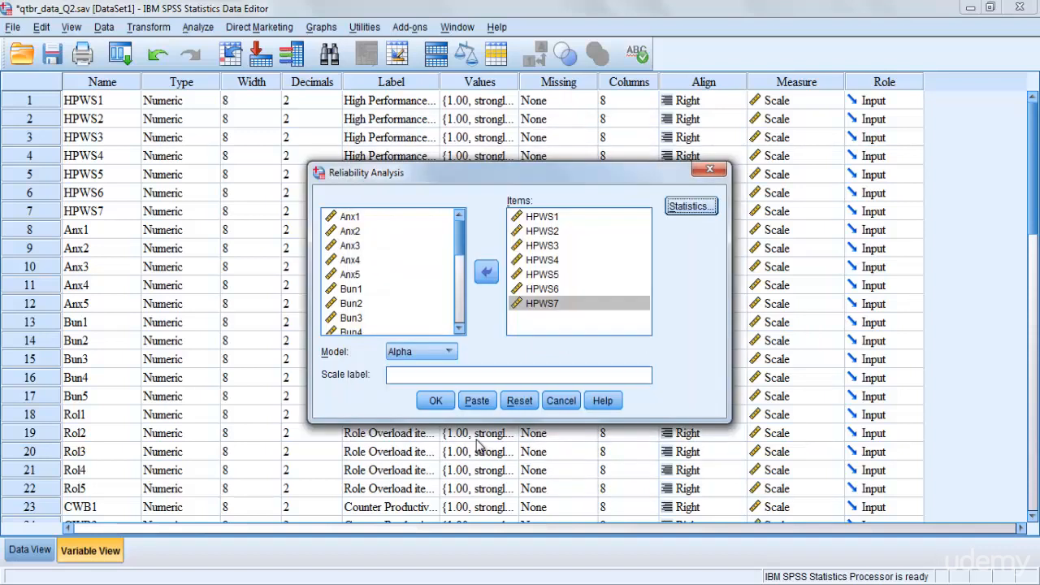
Run the reliability analysis with the Alpha model and maximize the output window to inspect the Item-Total Statistics table.
click(446, 354)
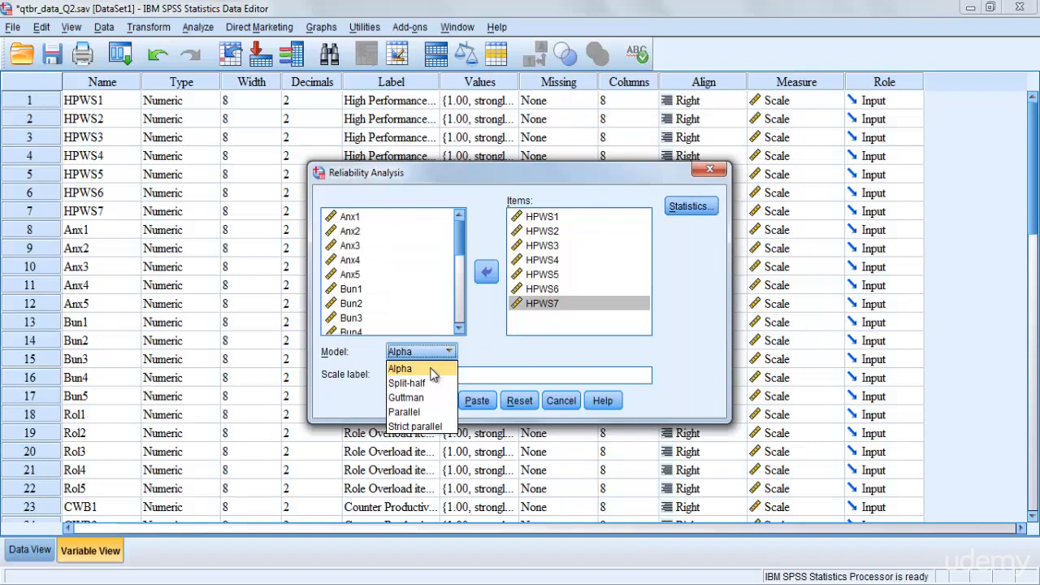
click(408, 371)
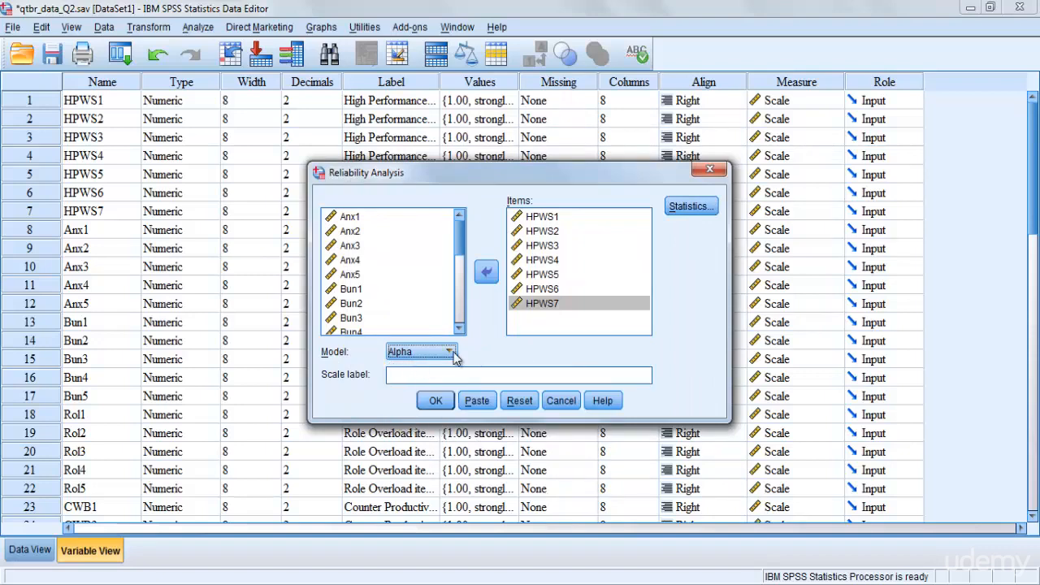
click(436, 399)
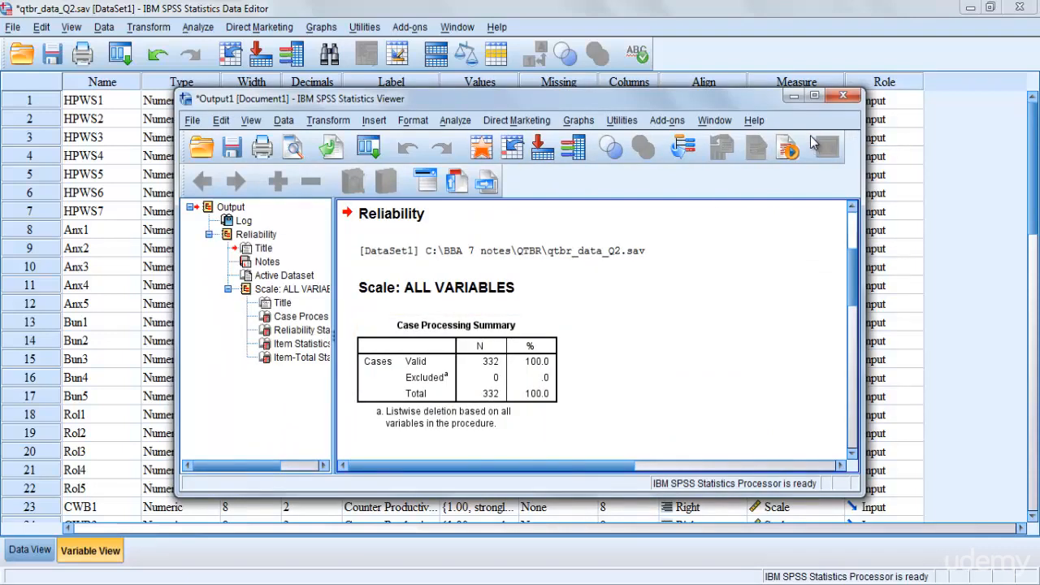
click(815, 98)
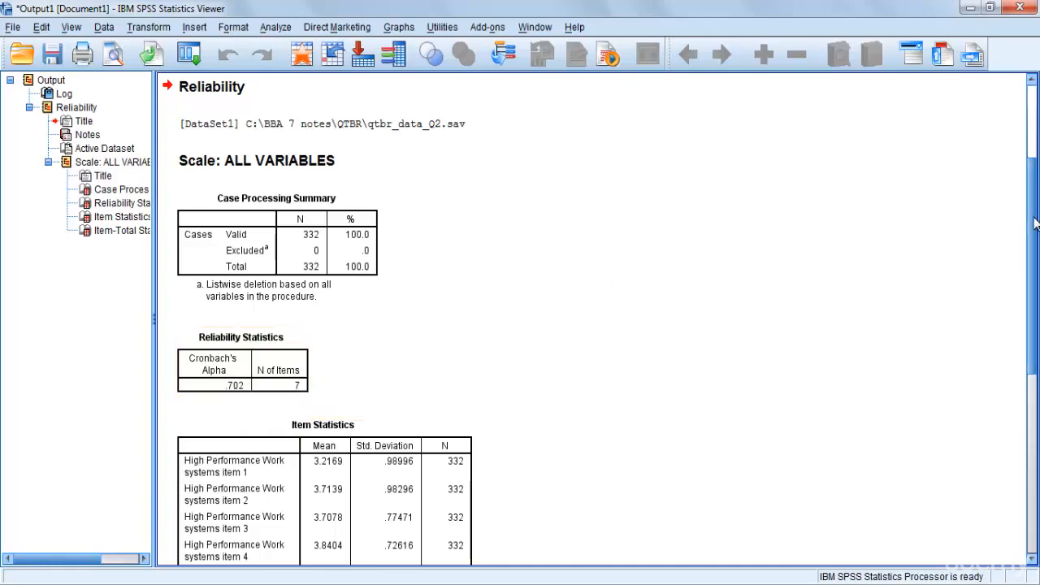
drag(1035, 224, 1035, 406)
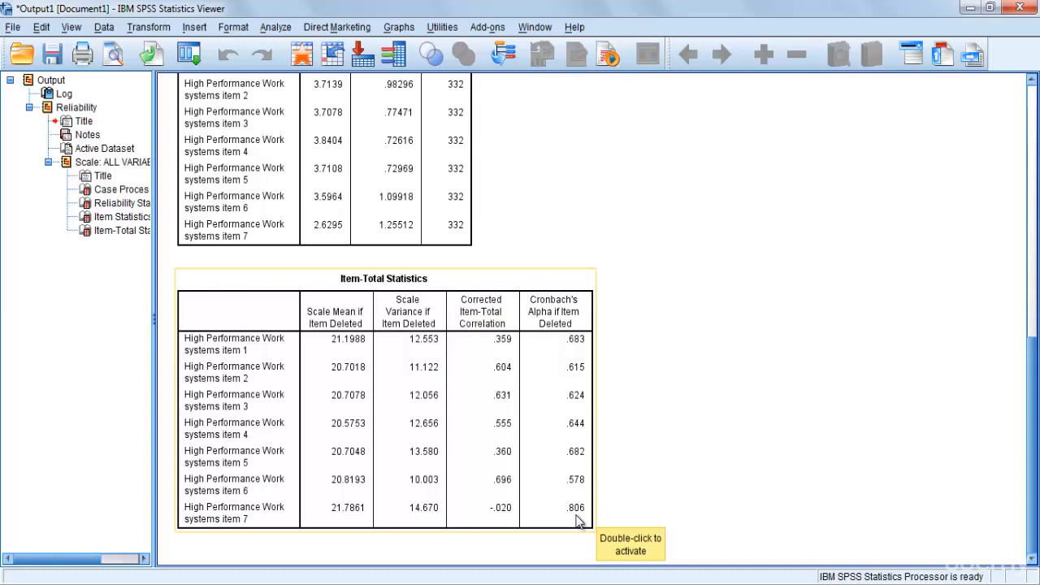
click(269, 27)
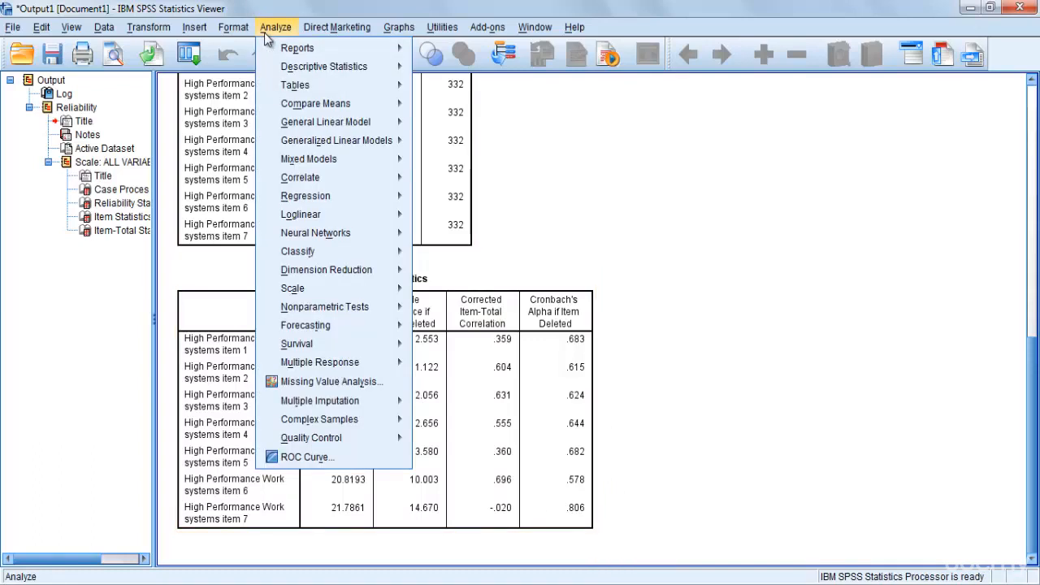
mouse_move(399, 82)
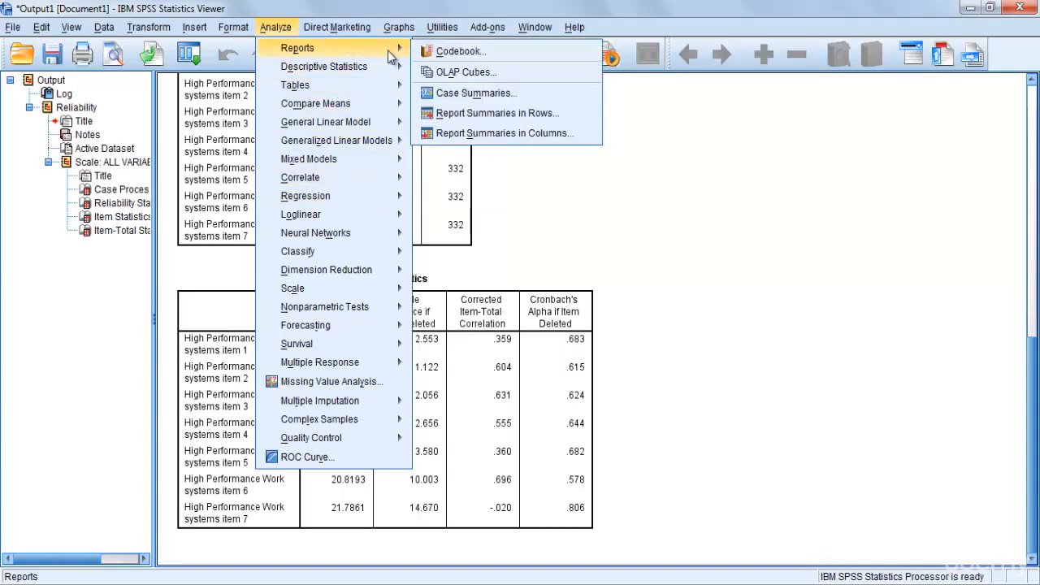
mouse_move(376, 286)
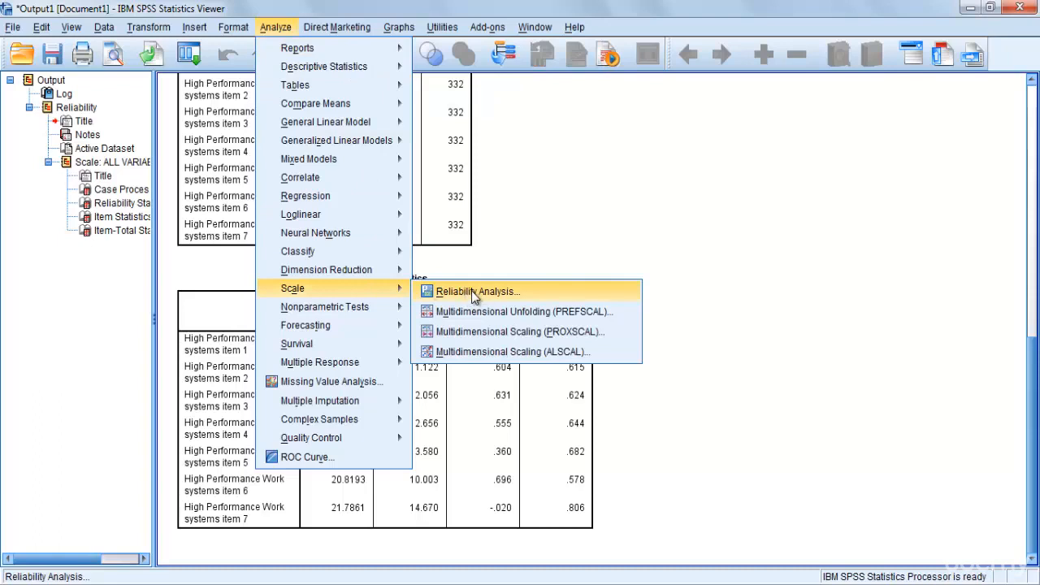
click(537, 244)
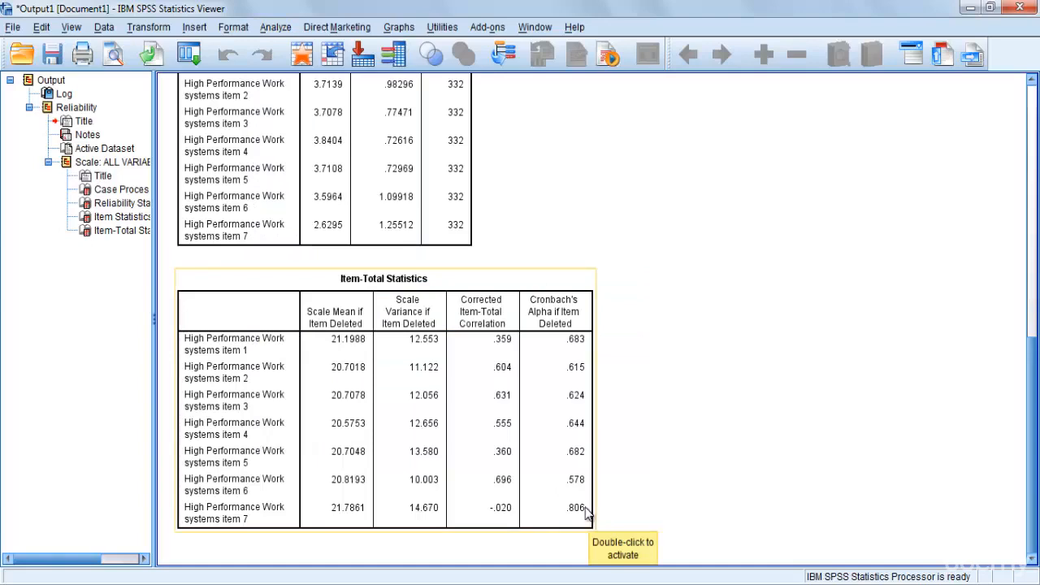
Compare the overall Cronbach's Alpha in Reliability Statistics with the alpha-if-item-deleted values in the Item-Total Statistics table.
click(1005, 406)
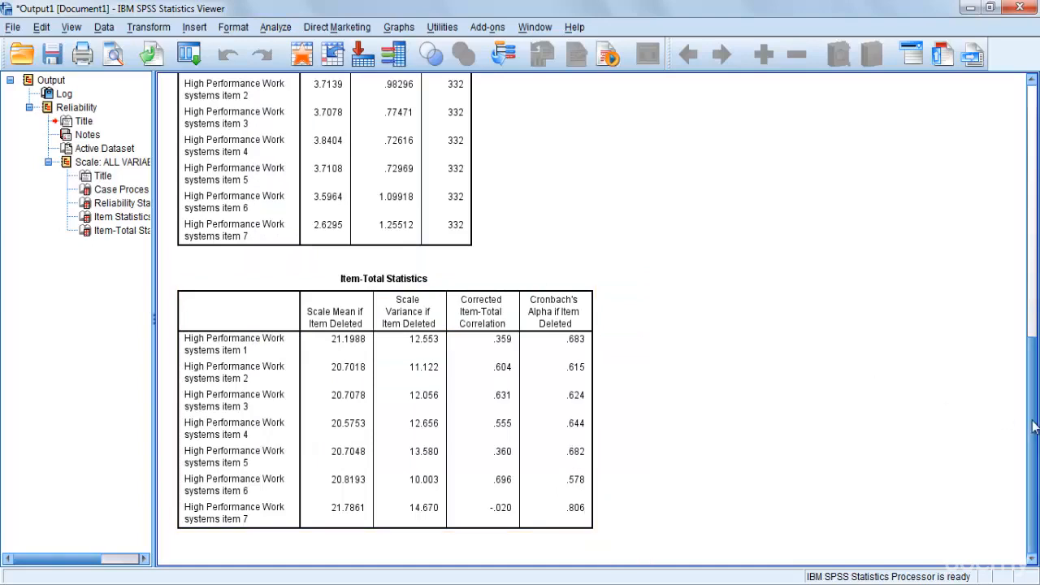
drag(1034, 427, 1034, 223)
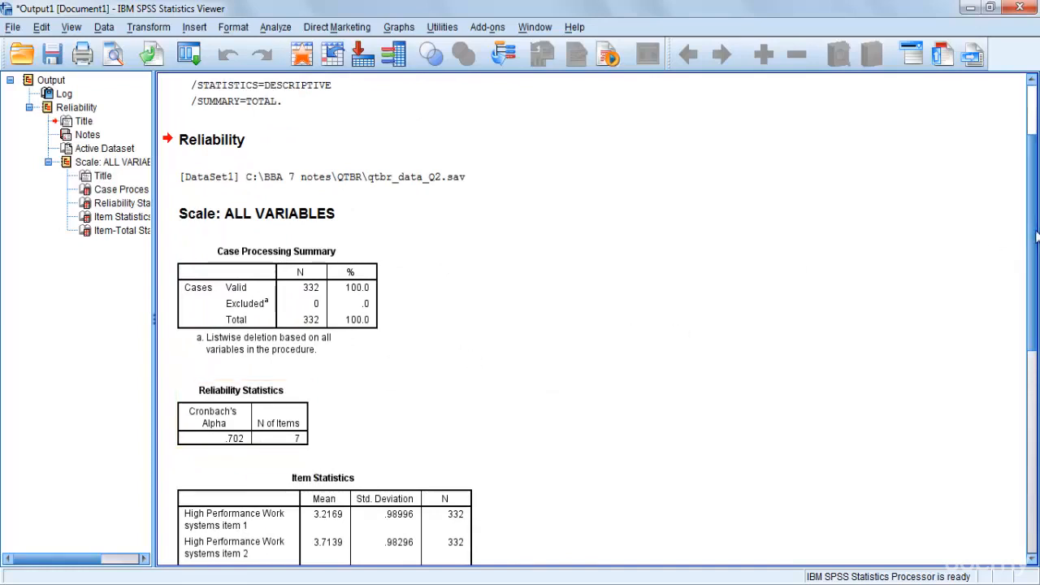
drag(1036, 236, 1037, 439)
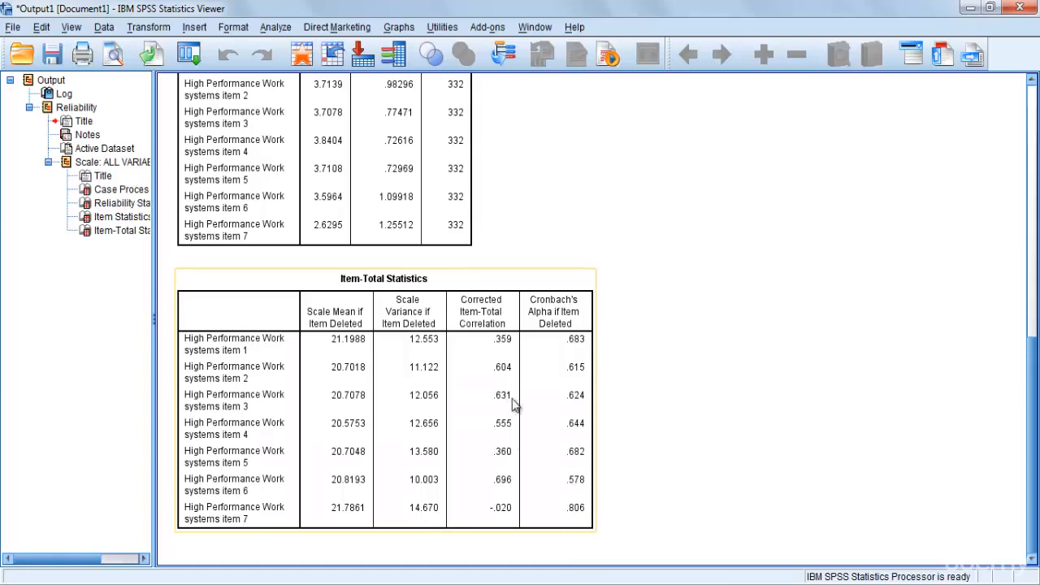
scroll(1031, 407, up, 8)
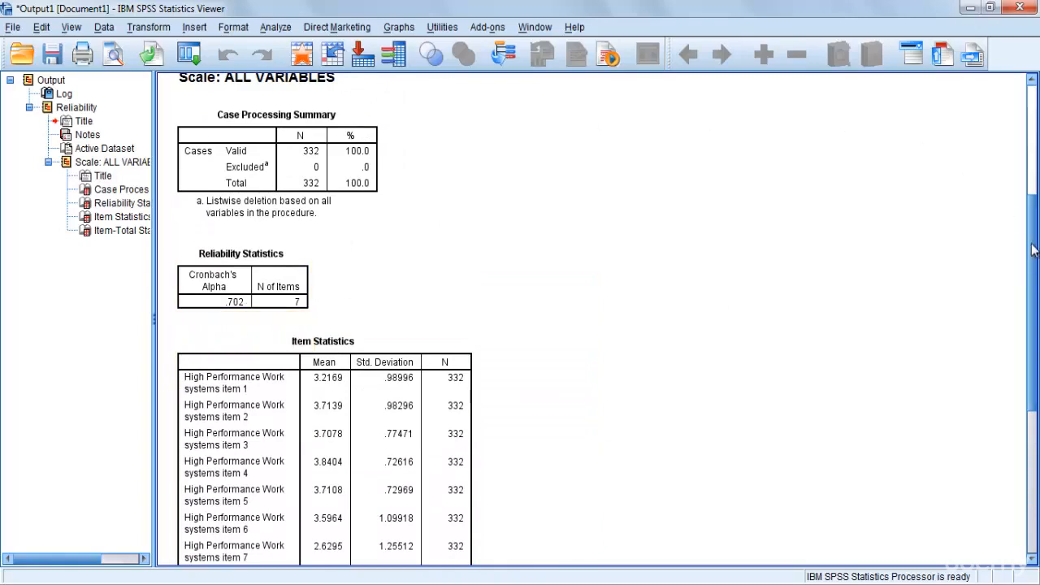
drag(1034, 250, 1026, 396)
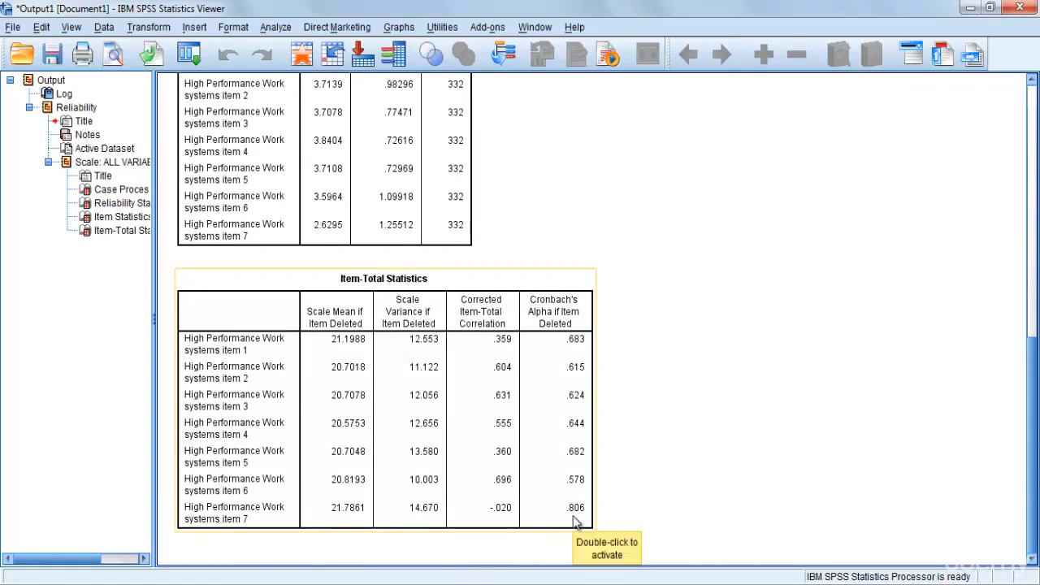
Reopen the reliability analysis and remove HPWS7 from its items, leaving HPWS1 to HPWS6.
click(273, 27)
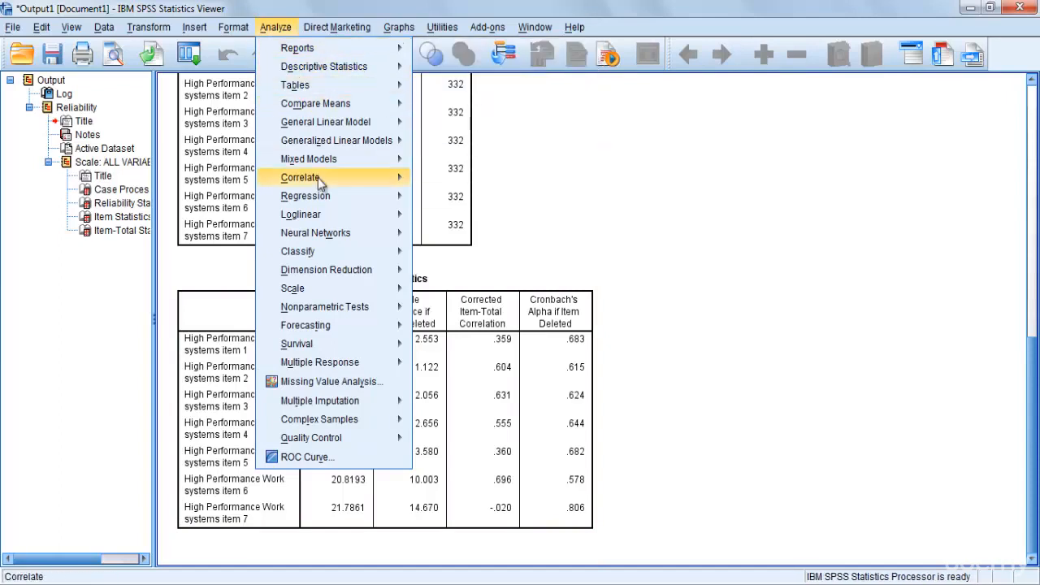
mouse_move(319, 289)
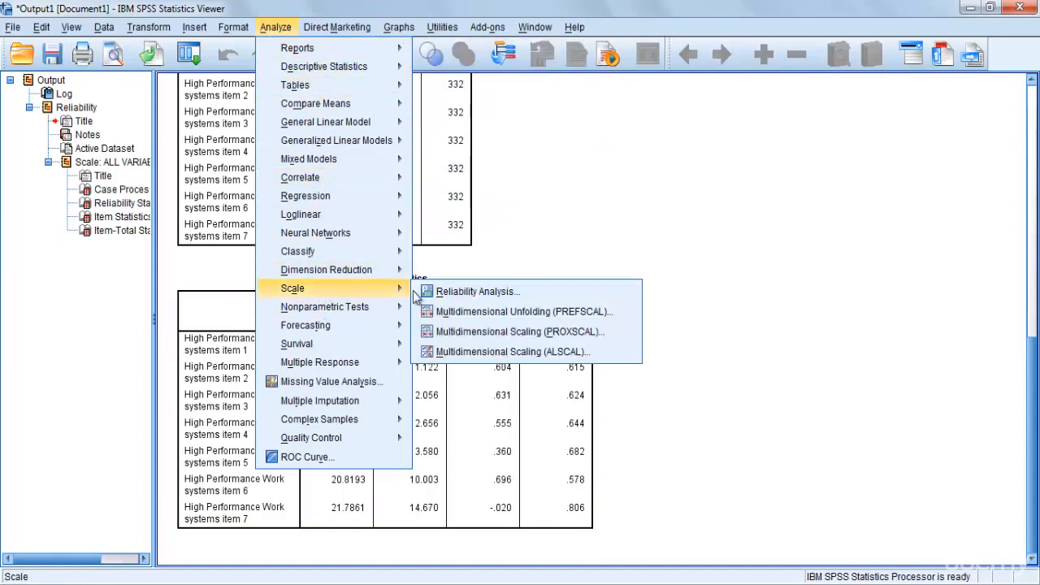
click(476, 291)
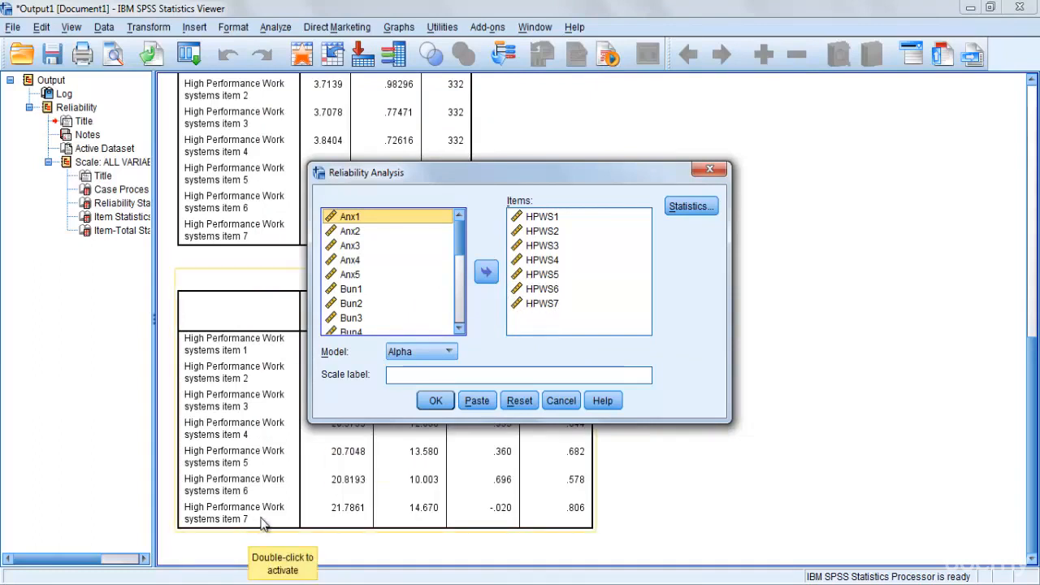
click(546, 305)
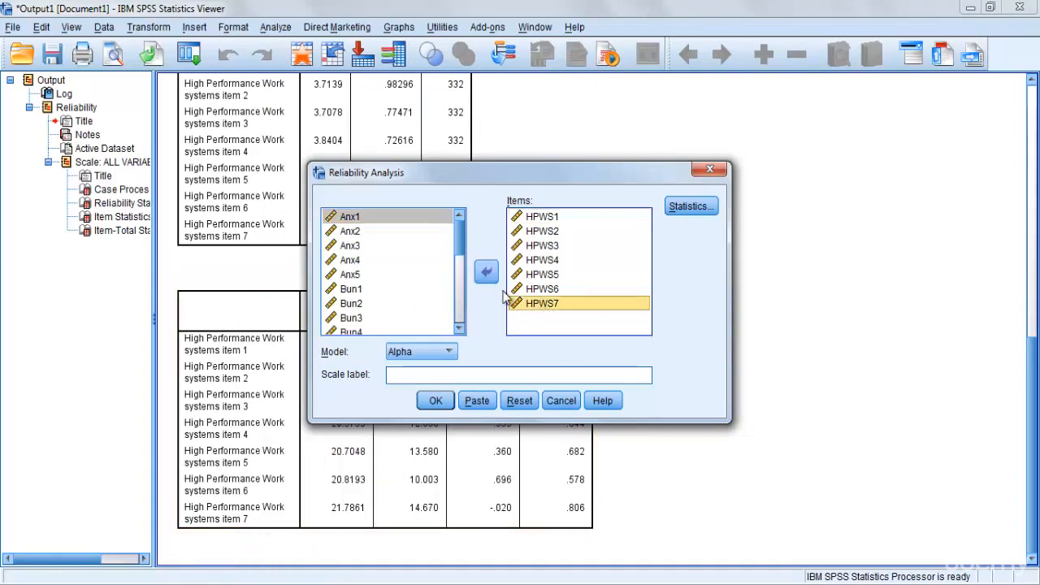
click(486, 273)
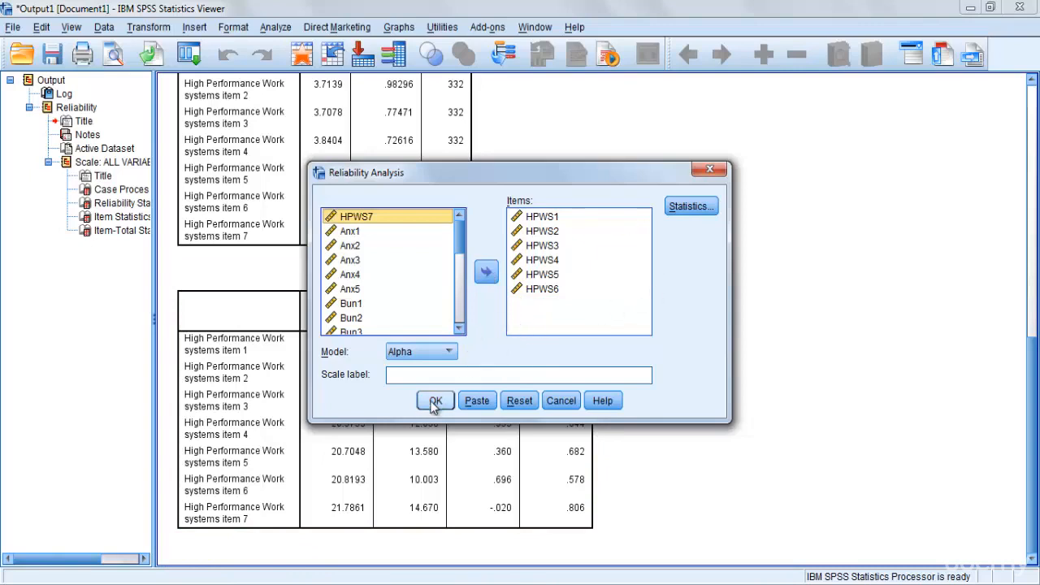
Run the six-item reliability analysis with Item and Scale if item deleted descriptives, and review Cronbach's Alpha and the Item-Total Statistics.
click(708, 205)
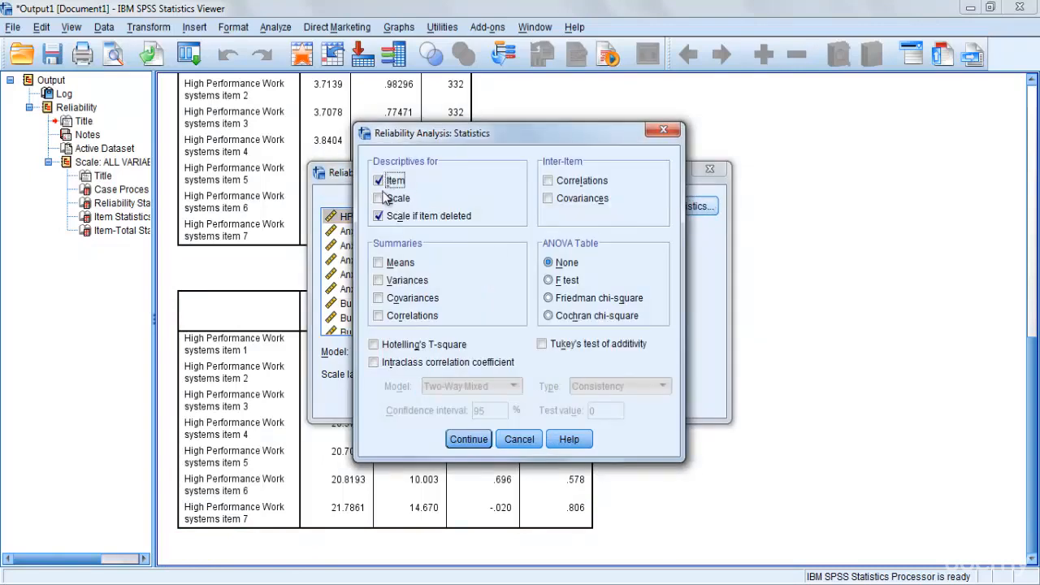
click(460, 443)
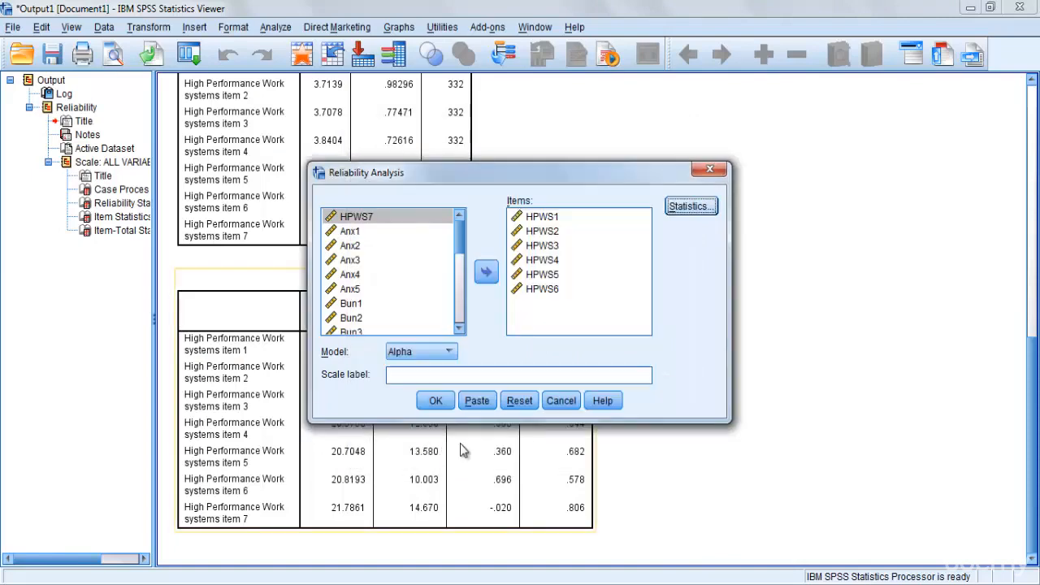
click(436, 401)
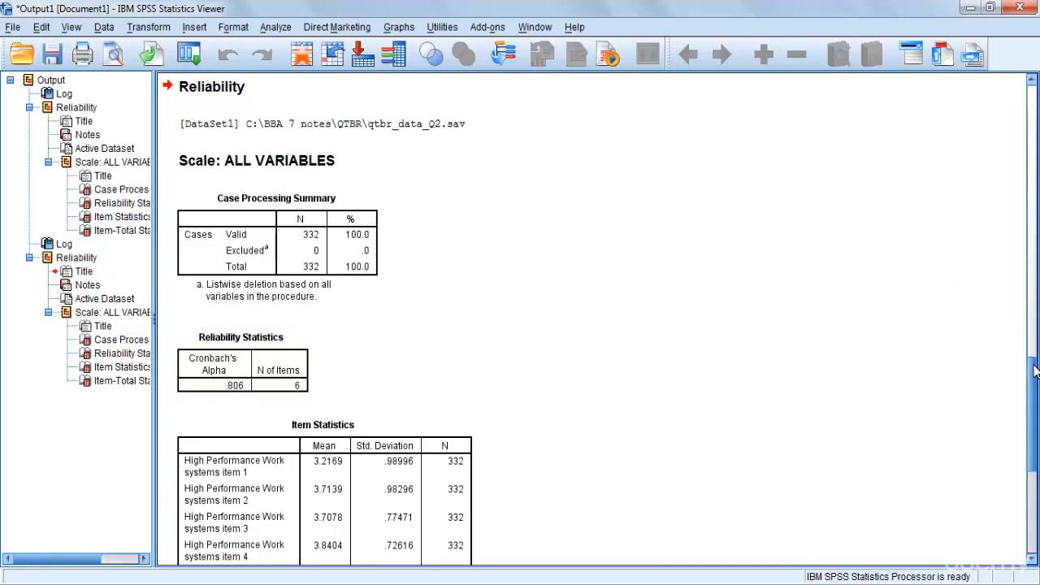
drag(1035, 372, 1037, 471)
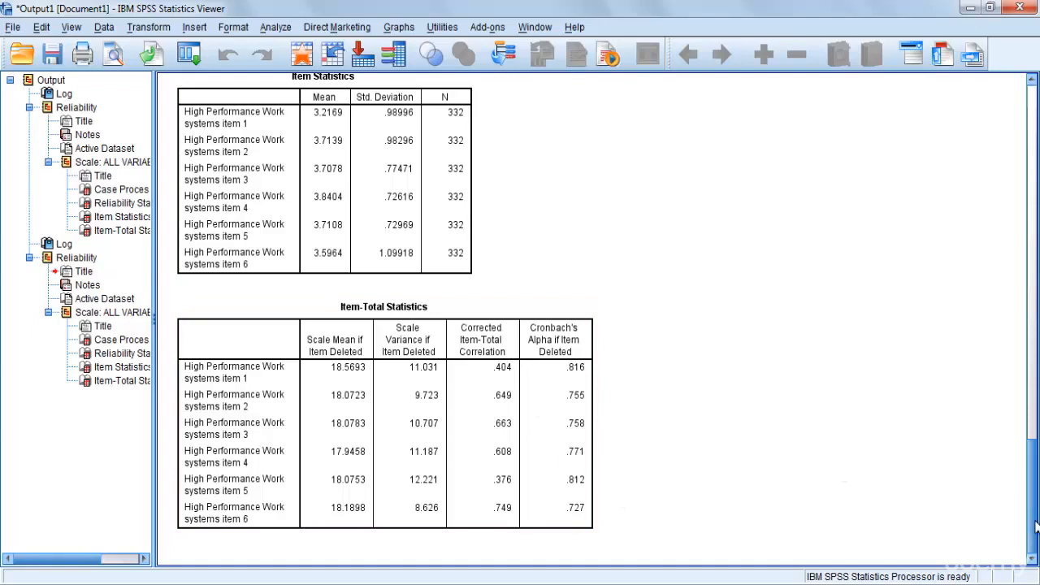
drag(1035, 527, 1037, 464)
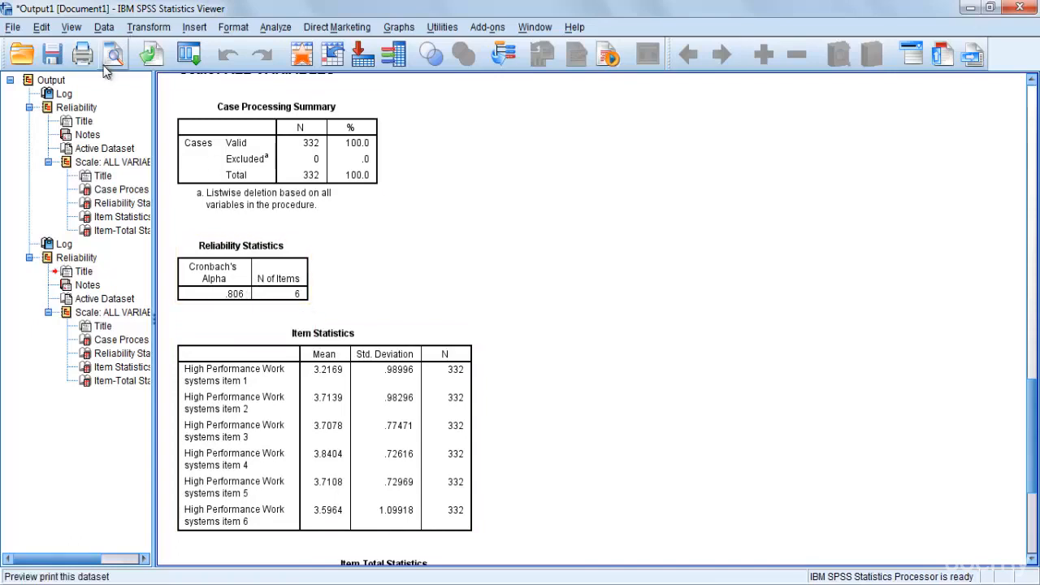
Cut the second Reliability output and its Log entry from the output outline, keeping only the seven-item analysis.
click(48, 258)
right_click(47, 260)
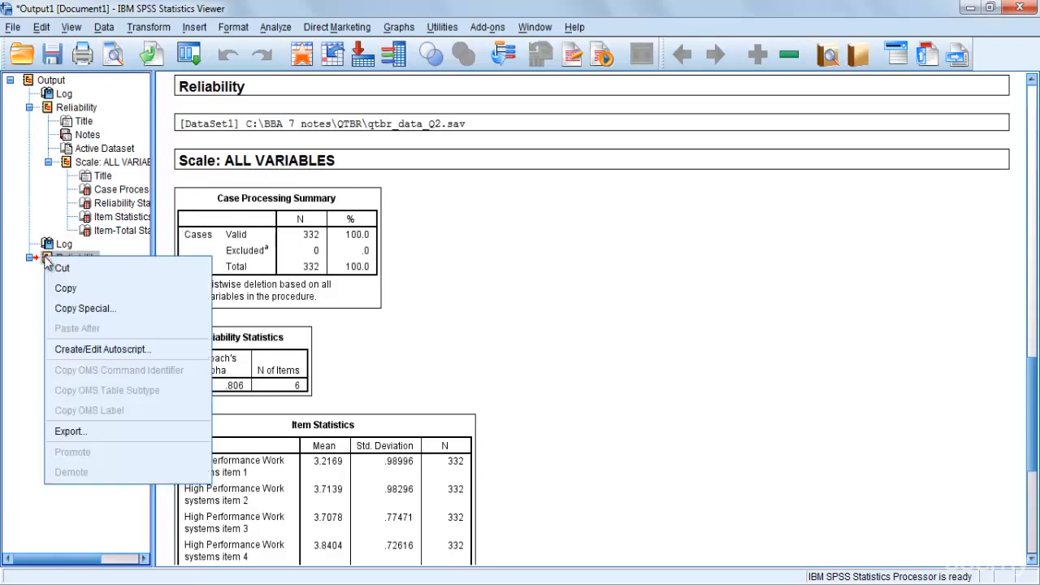
click(60, 269)
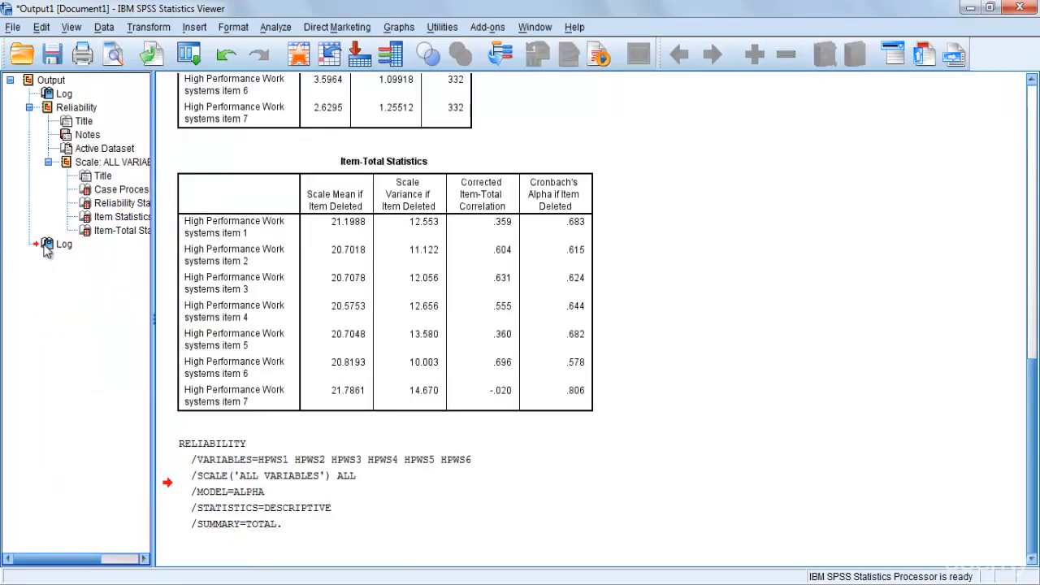
click(62, 245)
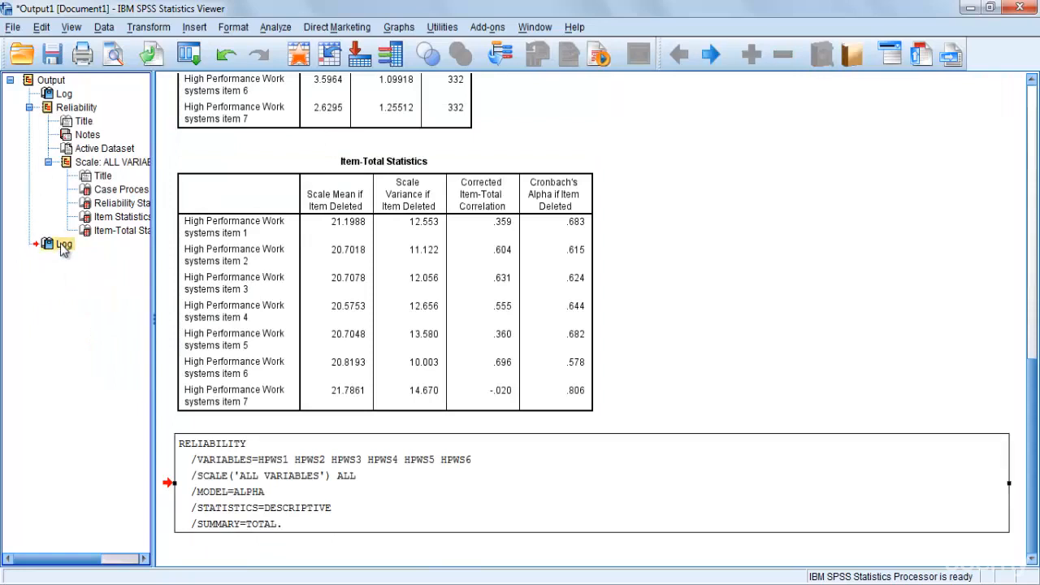
right_click(62, 248)
click(81, 259)
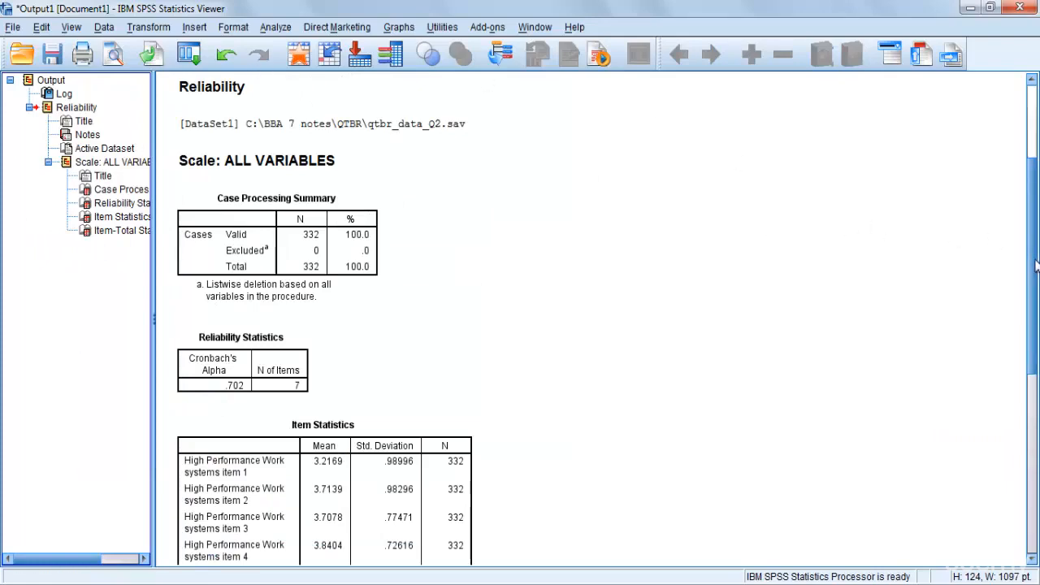
scroll(1037, 266, down, 10)
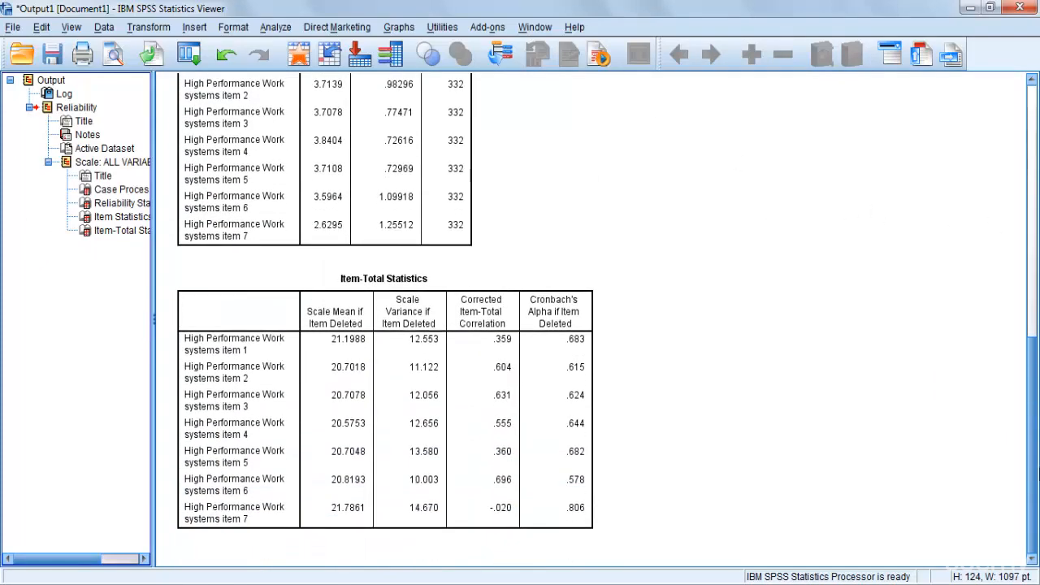
Reopen the reliability analysis and remove HPWS1 to HPWS6 from its items.
click(276, 27)
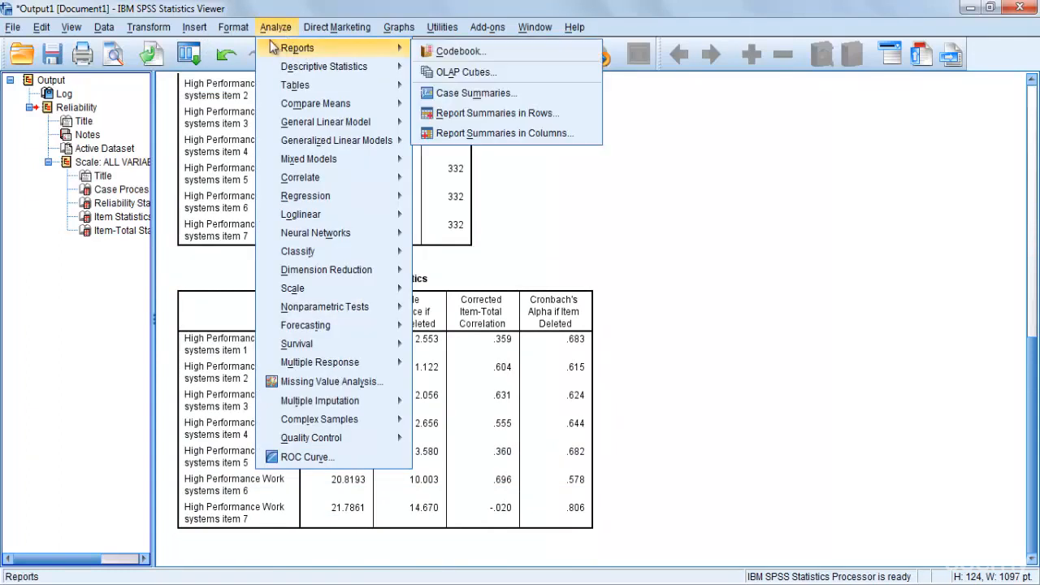
mouse_move(293, 72)
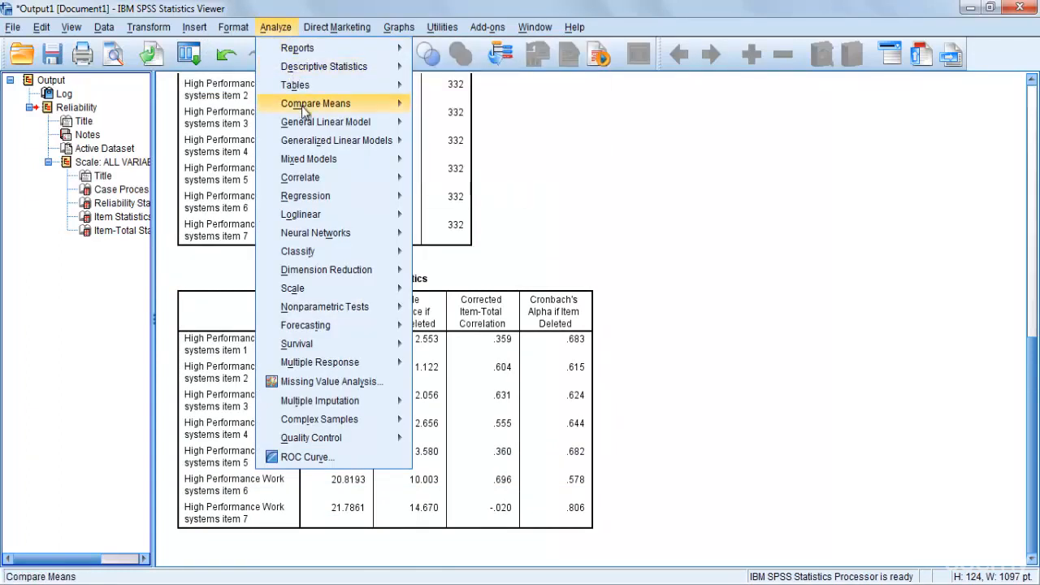
mouse_move(311, 293)
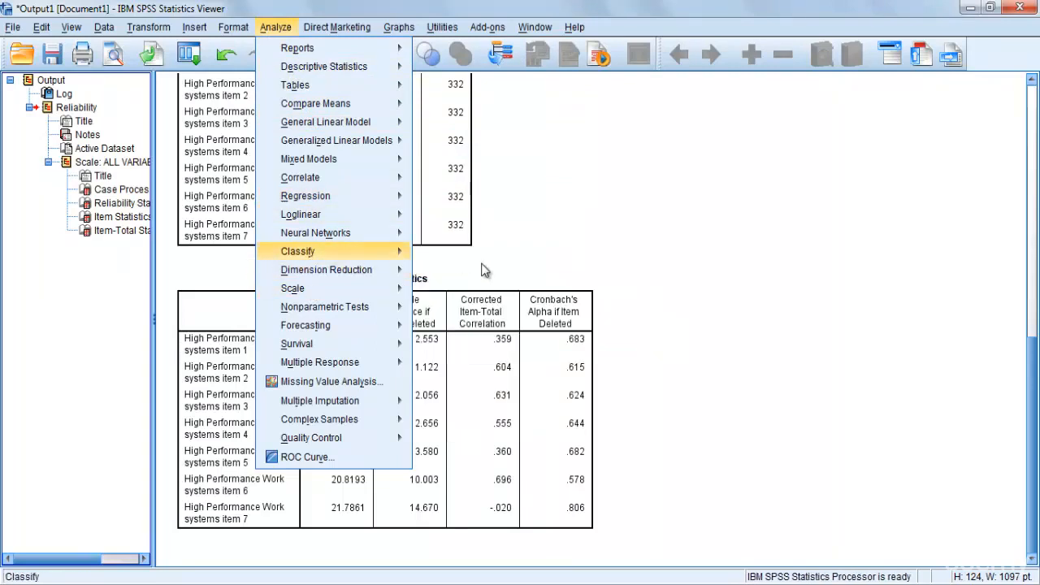
click(459, 294)
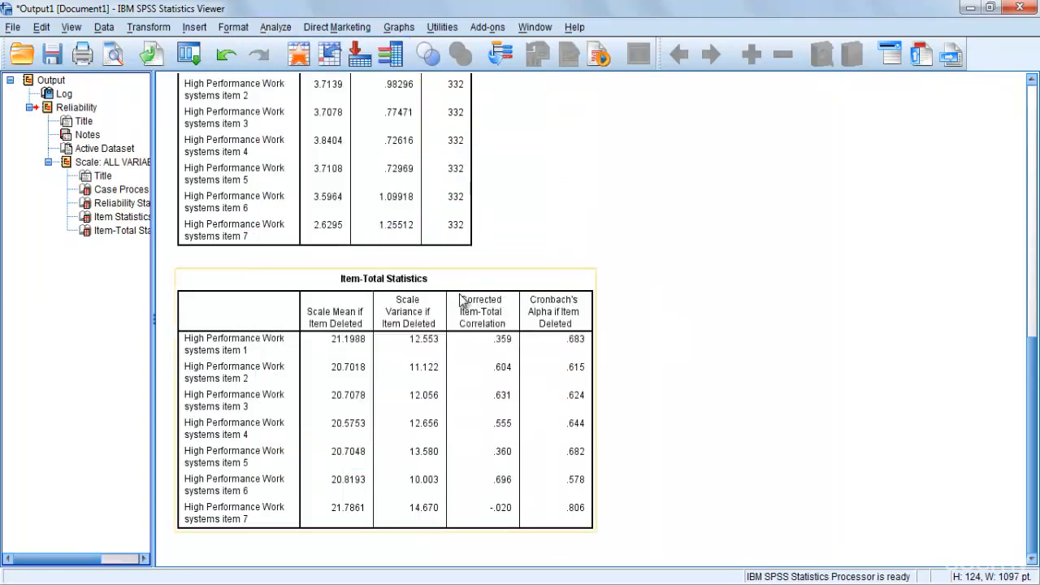
click(551, 221)
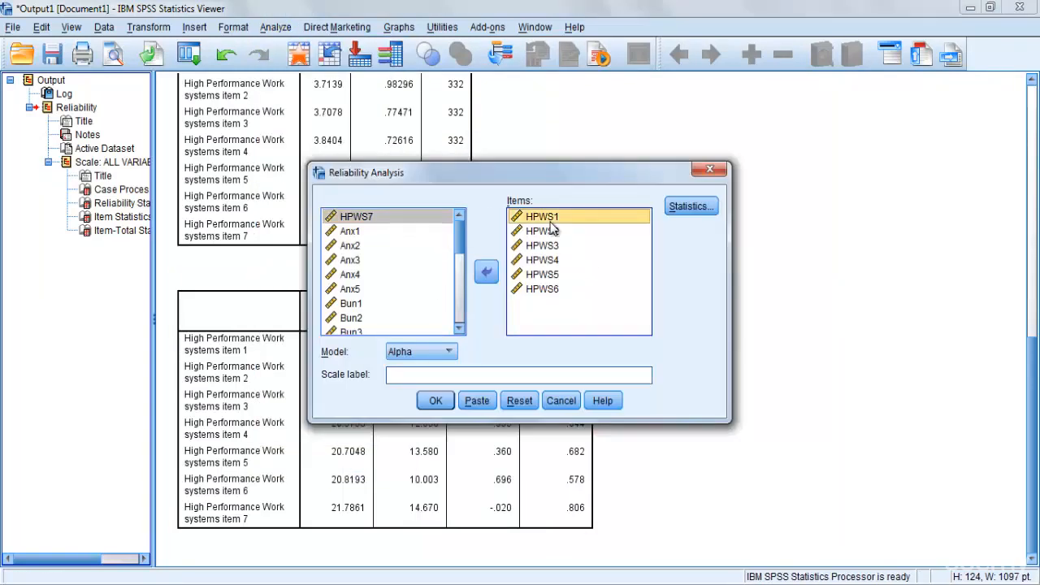
drag(550, 229, 546, 290)
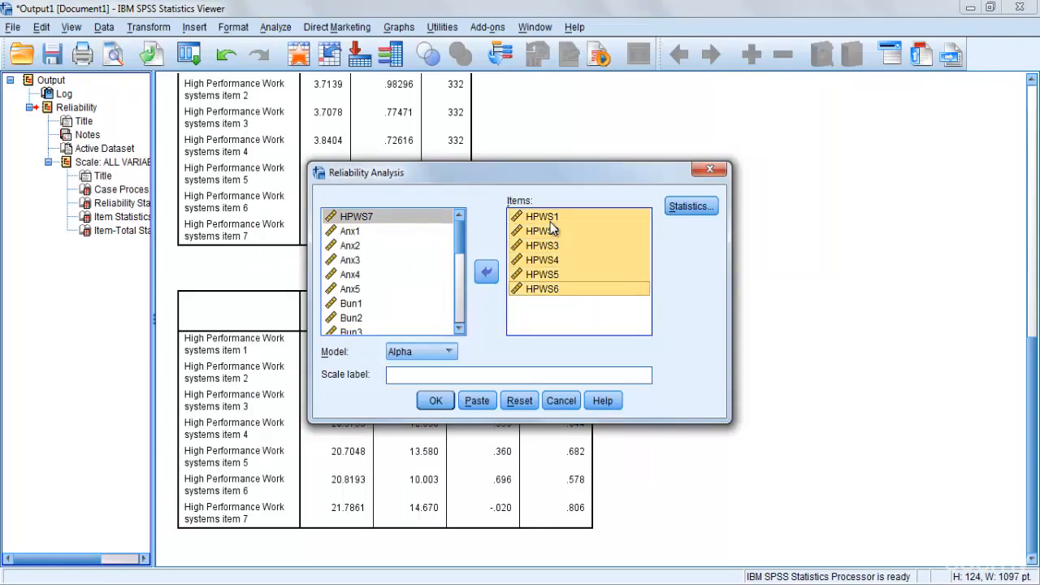
click(481, 276)
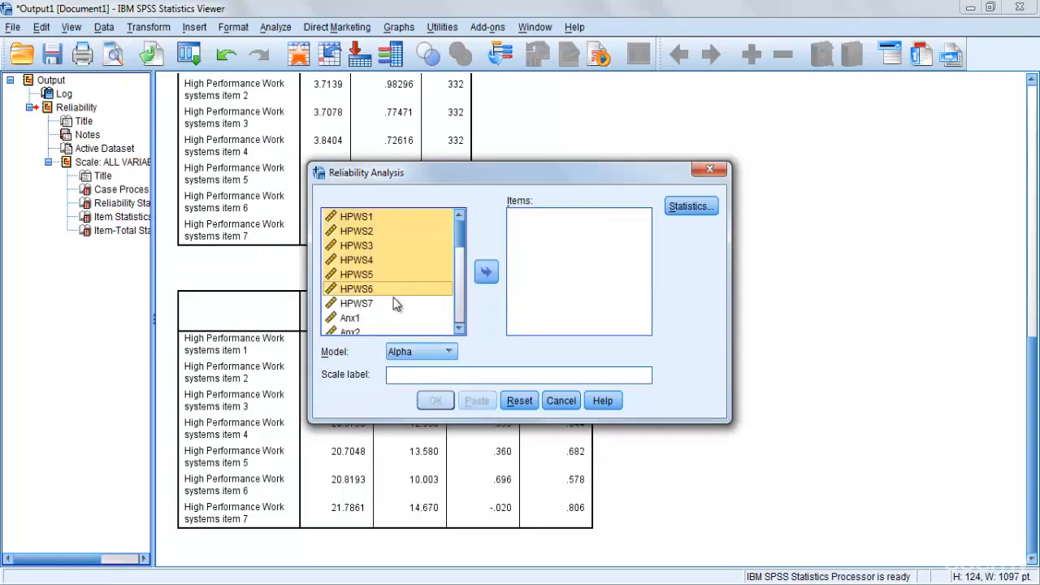
Add the five variables Anx1 to Anx5 as items of the reliability analysis.
click(460, 330)
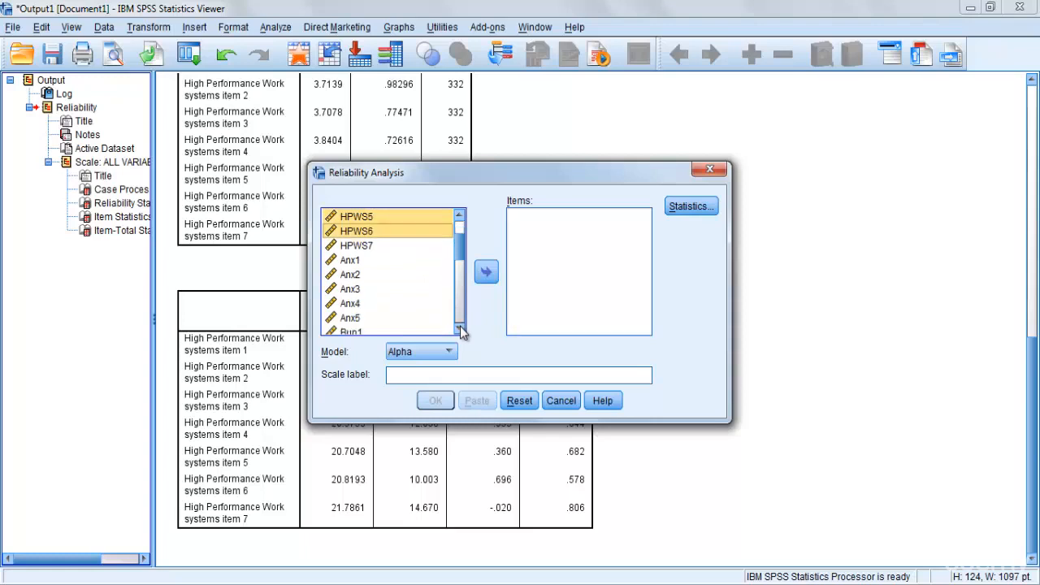
click(348, 234)
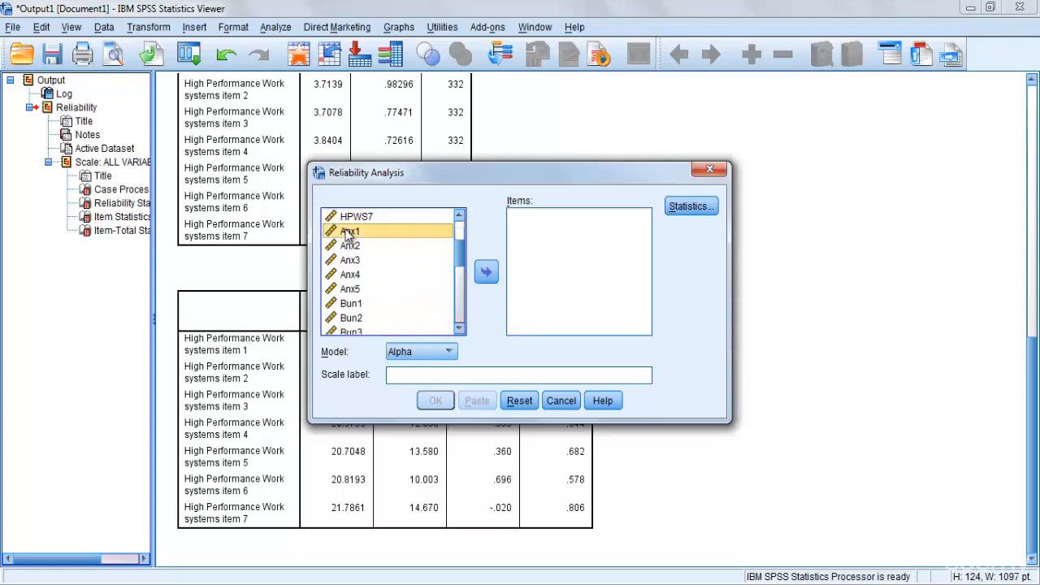
key(shift+Down)
key(shift+Down)
key(shift+Down)
key(shift+Down)
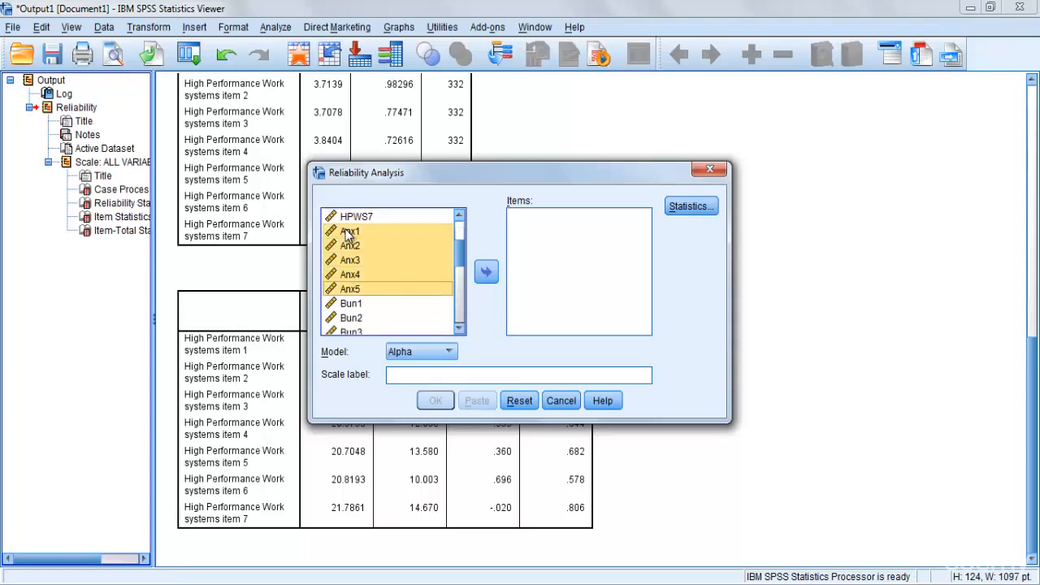
click(484, 271)
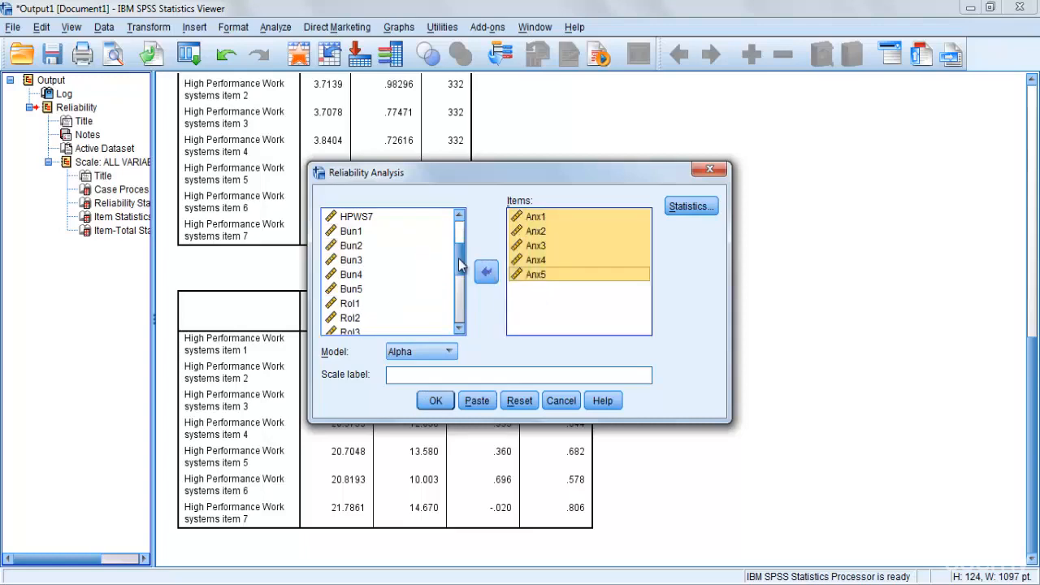
drag(460, 270, 466, 316)
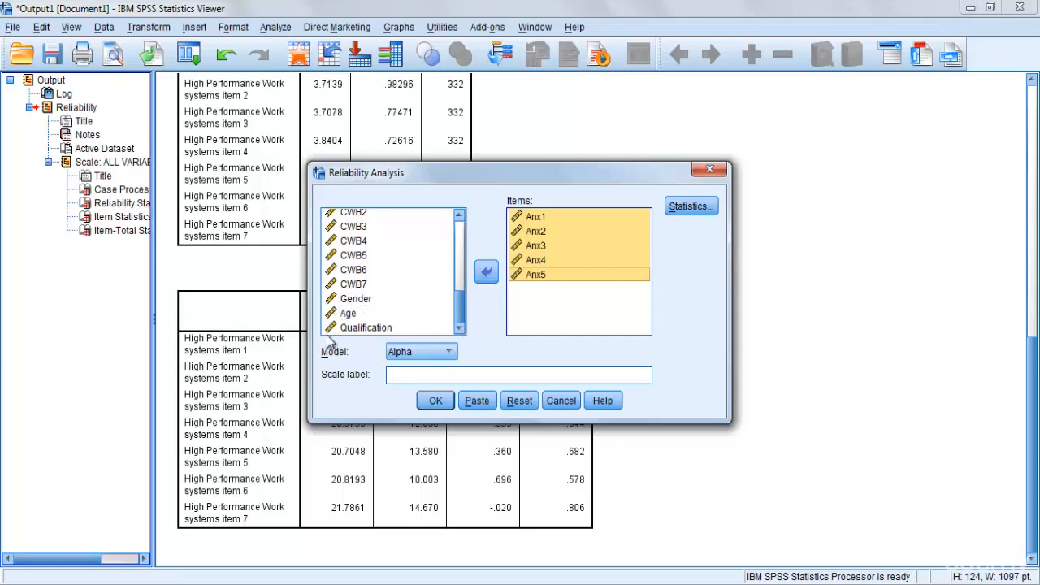
double_click(366, 285)
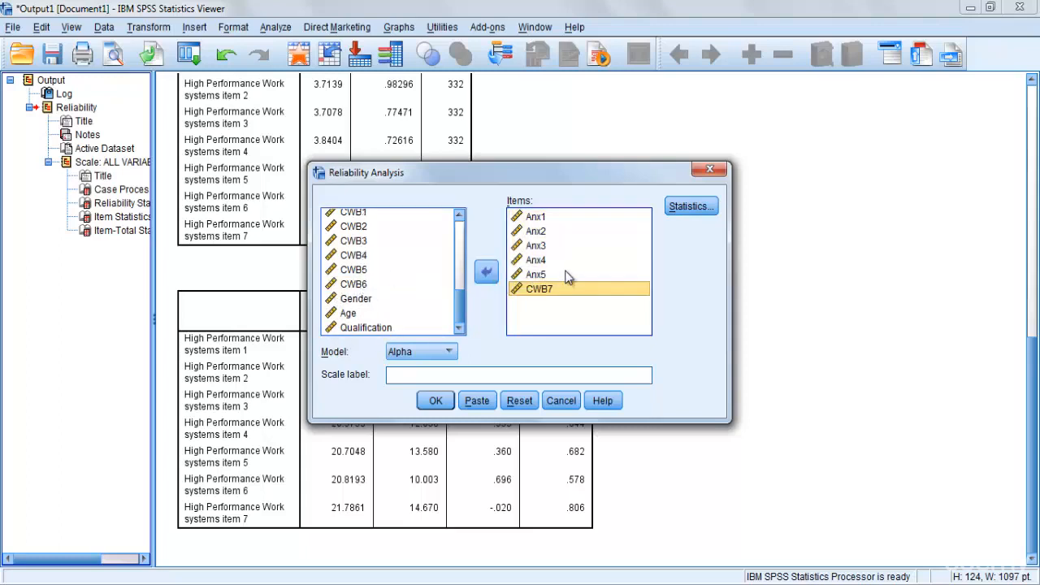
click(491, 274)
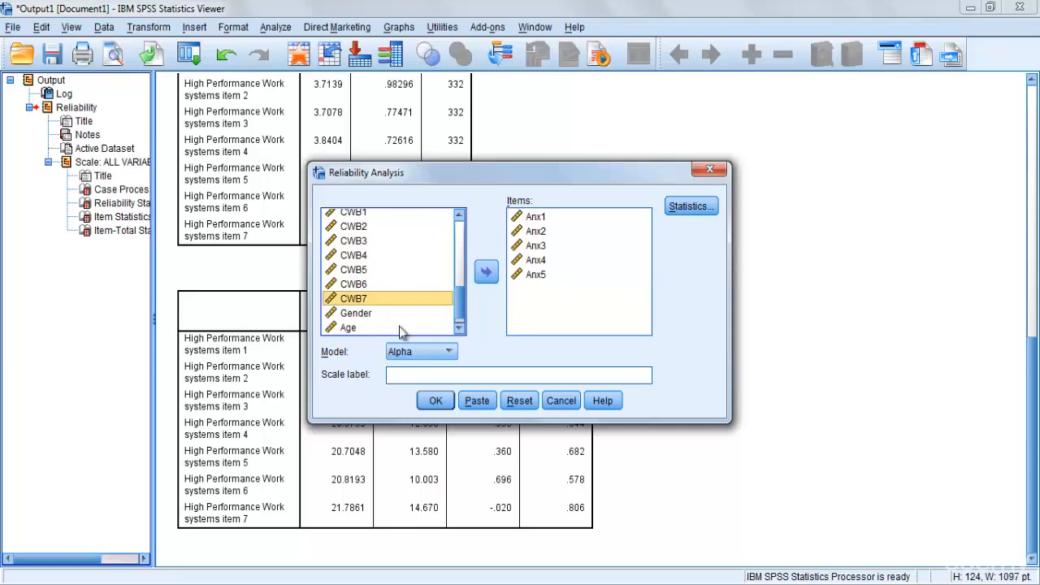
click(460, 329)
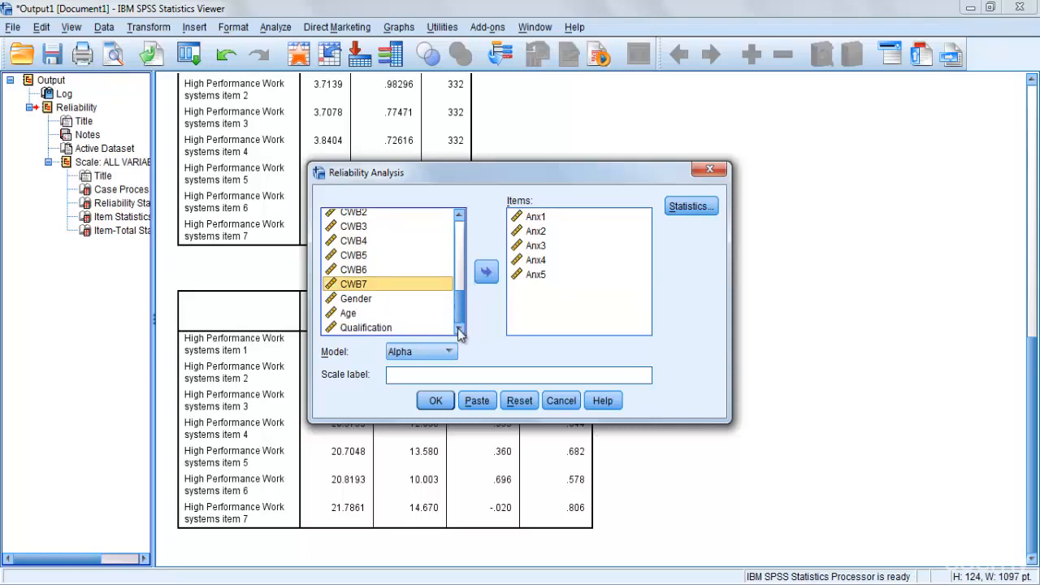
click(685, 208)
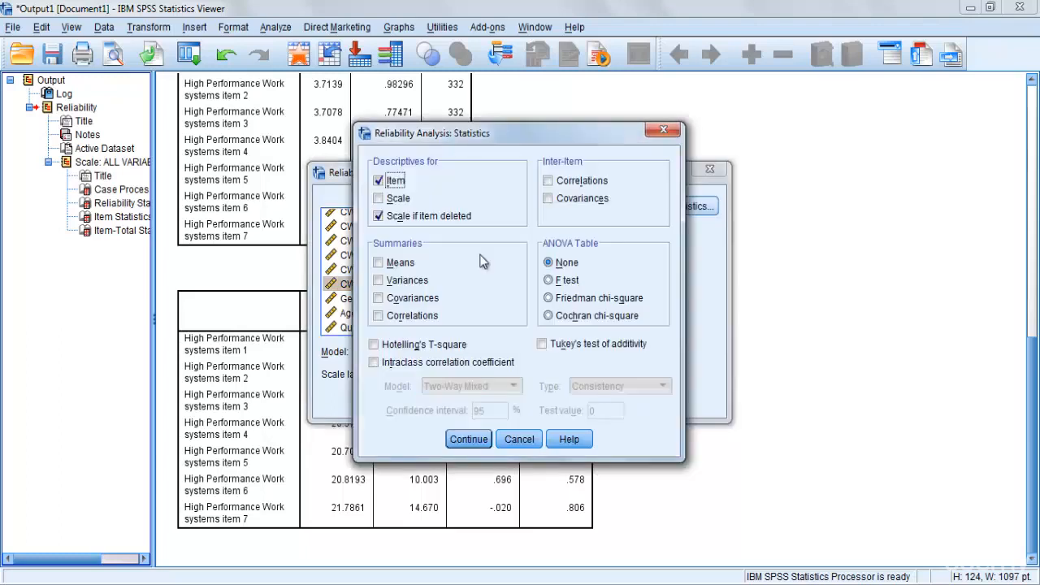
click(469, 439)
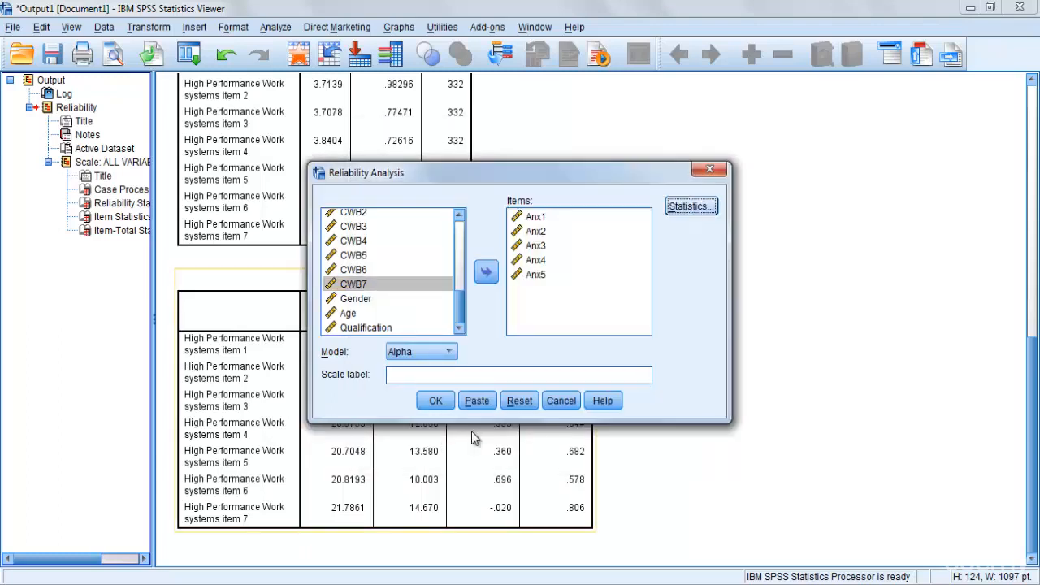
Reset the reliability analysis settings and display the source variables by their names instead of their labels.
click(520, 406)
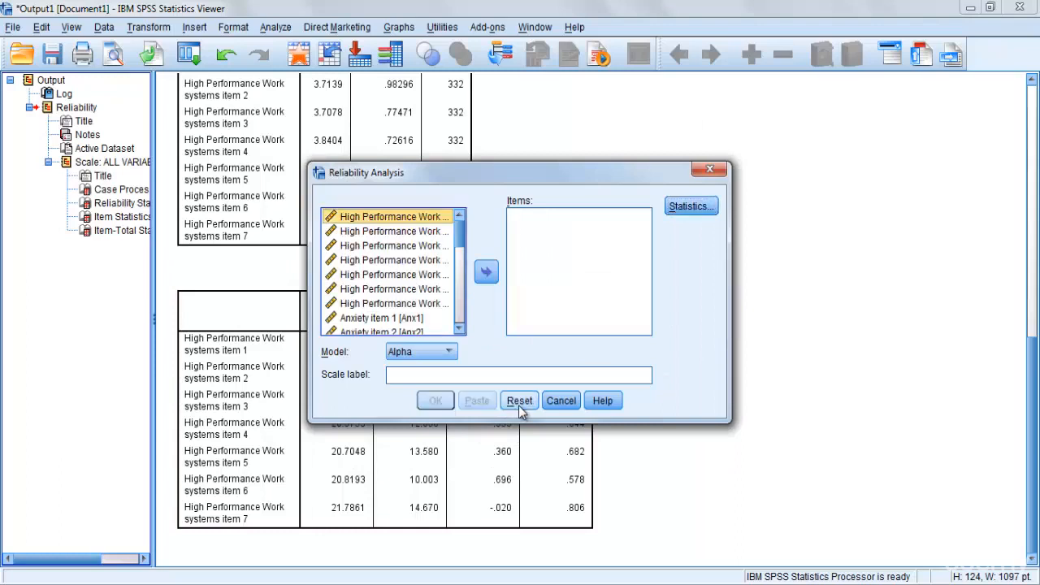
right_click(414, 228)
click(422, 236)
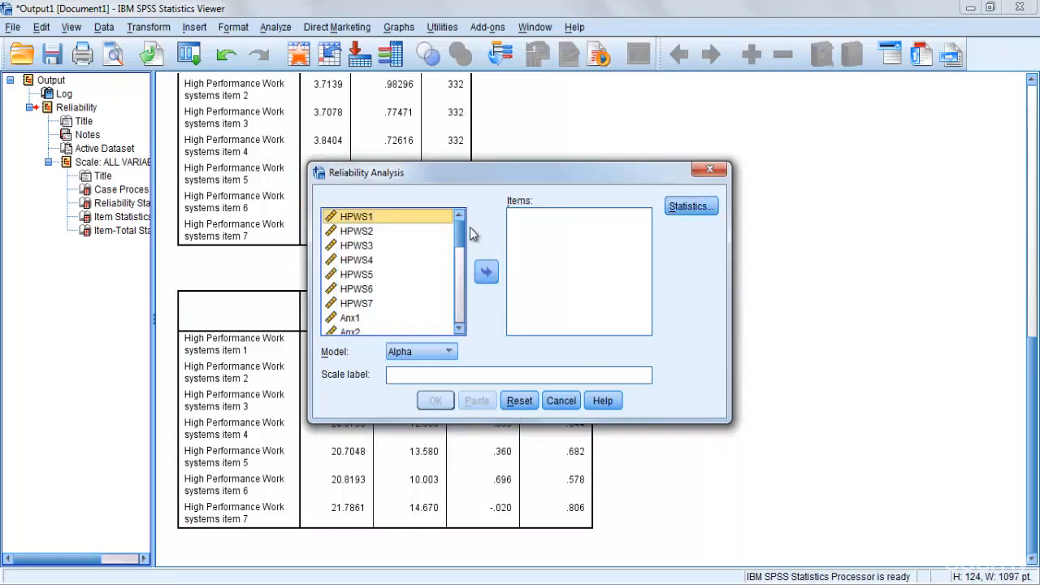
drag(463, 231, 464, 254)
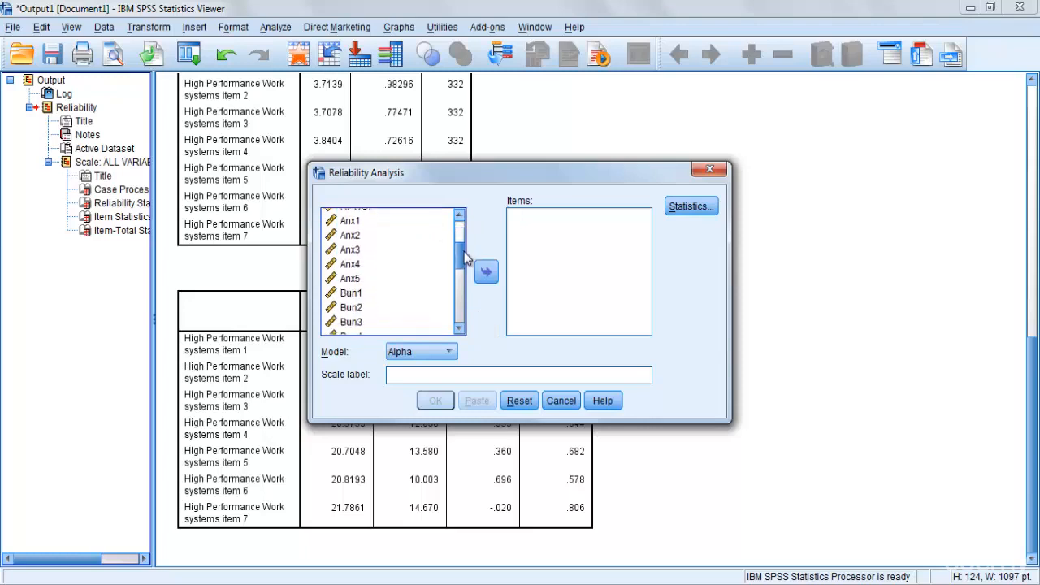
Select the variables Anx1 through Anx5 in the source list and move them into the reliability analysis items.
click(351, 223)
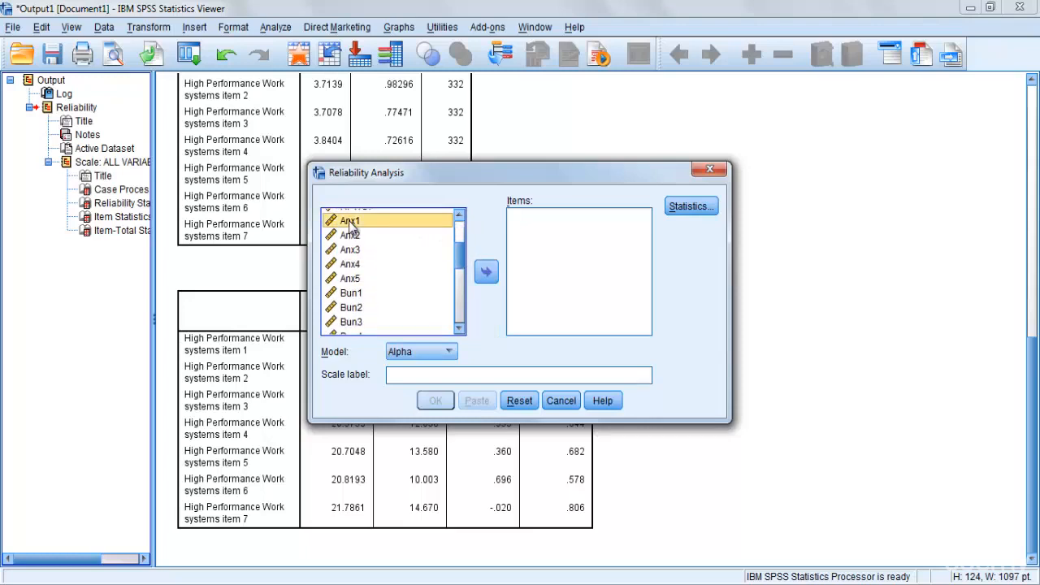
key(Down)
key(Down)
key(Down)
key(Down)
key(Up)
key(Up)
key(Up)
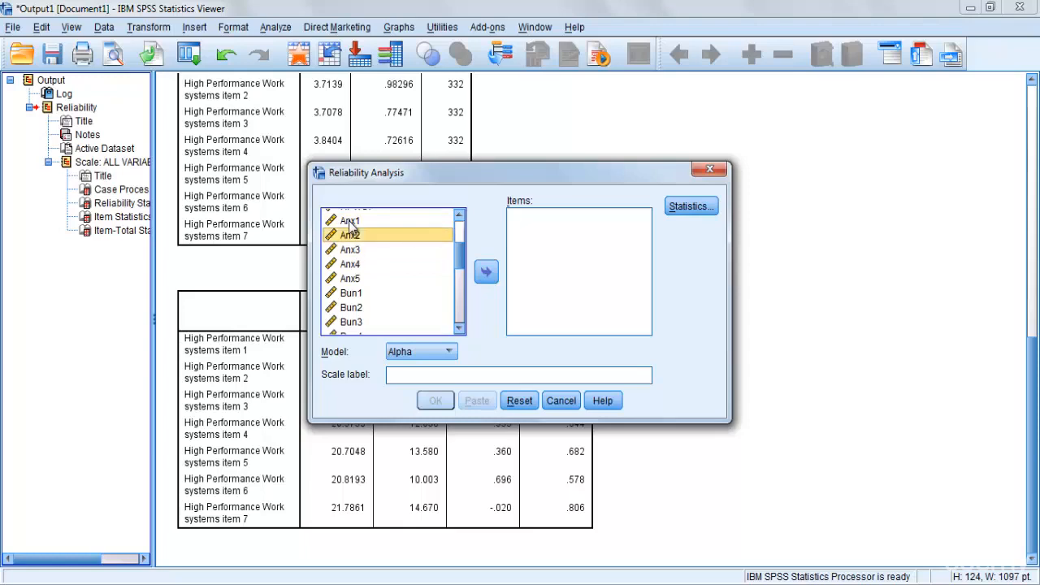
key(Up)
key(shift+Down)
key(shift+Down)
key(shift+Down)
key(shift+Down)
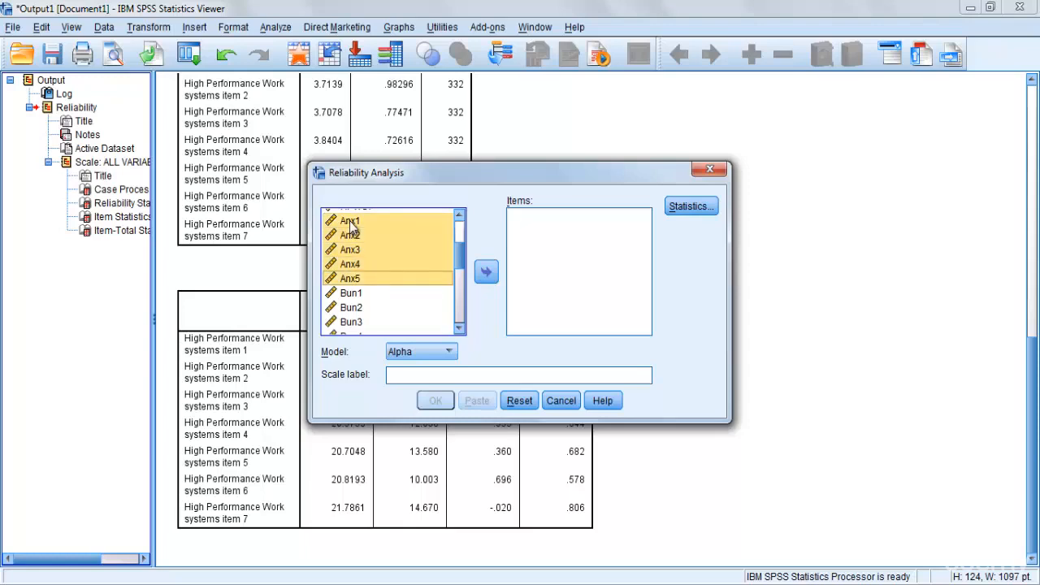
click(486, 271)
Request the Item and Scale if item deleted descriptives, and run the reliability analysis on the five anxiety items.
click(674, 208)
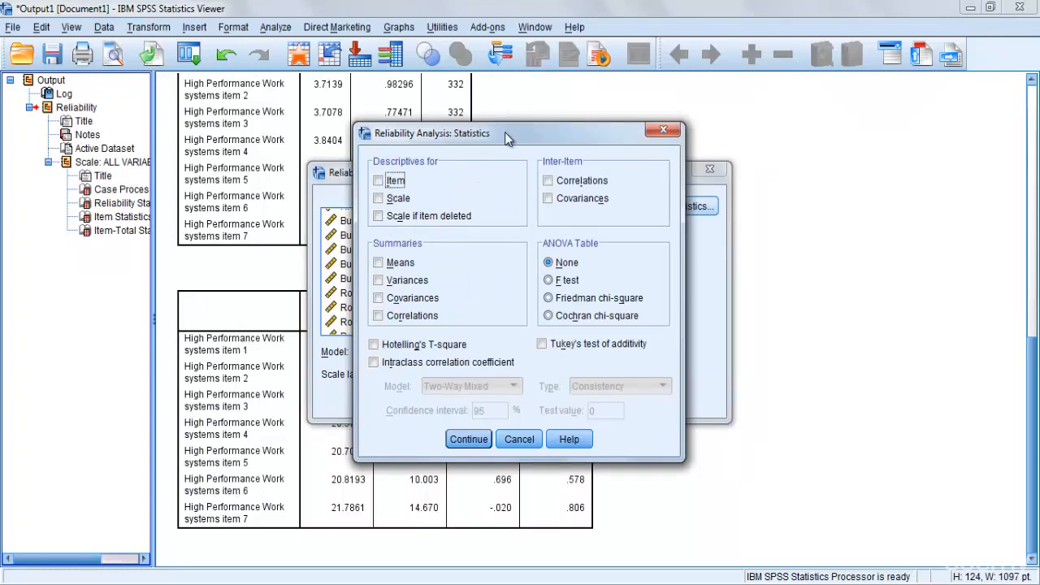
drag(509, 133, 623, 190)
drag(685, 168, 828, 145)
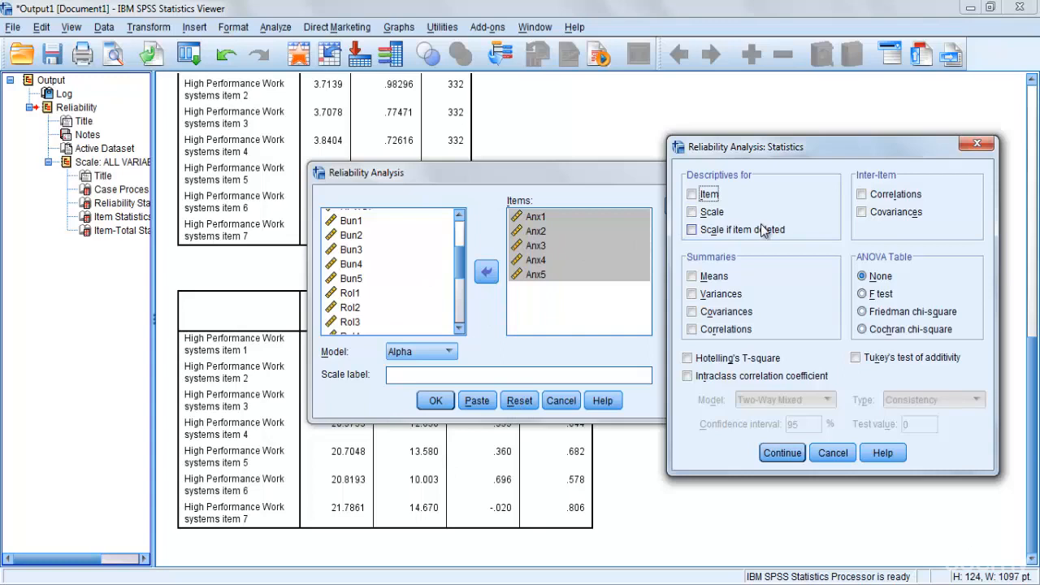
click(709, 196)
click(698, 233)
click(776, 455)
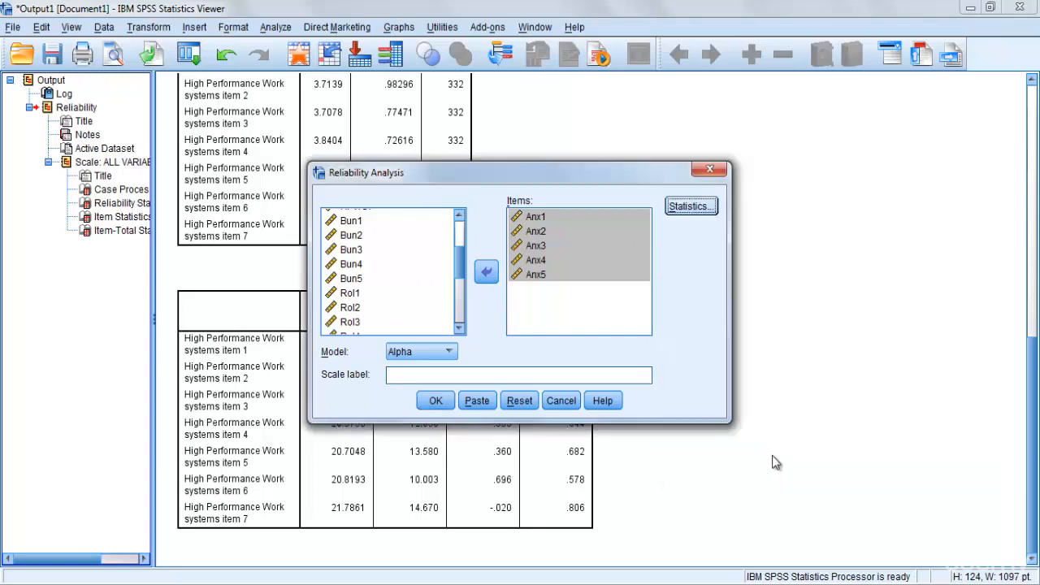
click(436, 401)
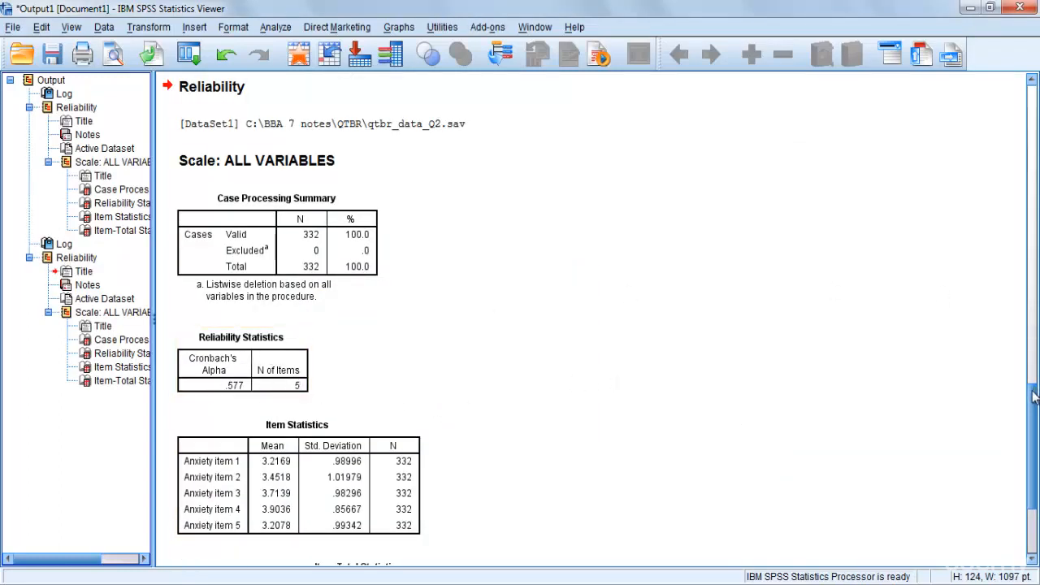
drag(1034, 395, 1034, 439)
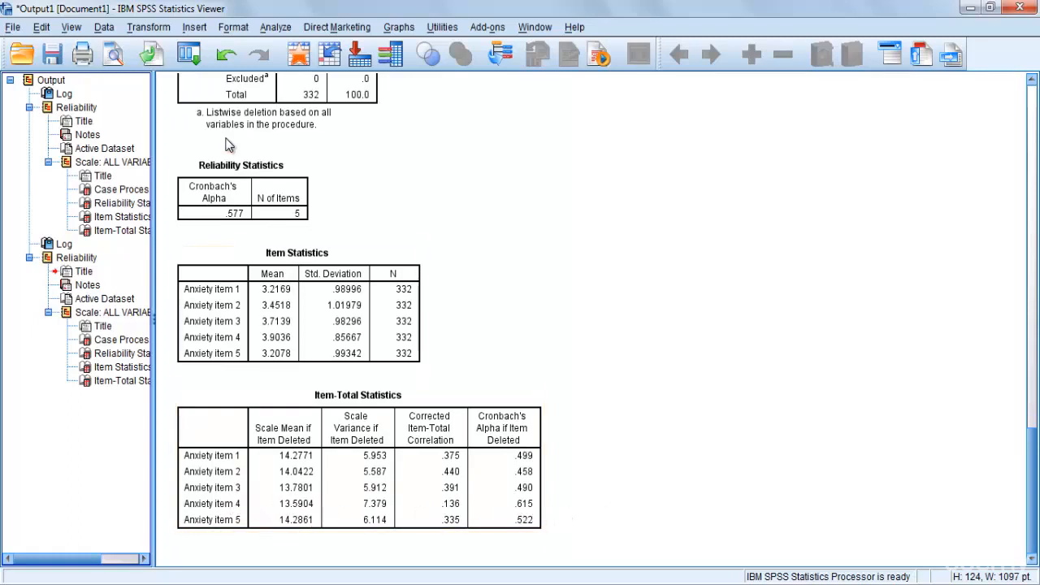
Reopen the reliability analysis, remove Anx4 from its items and rerun it on the remaining four anxiety items.
click(268, 29)
mouse_move(276, 73)
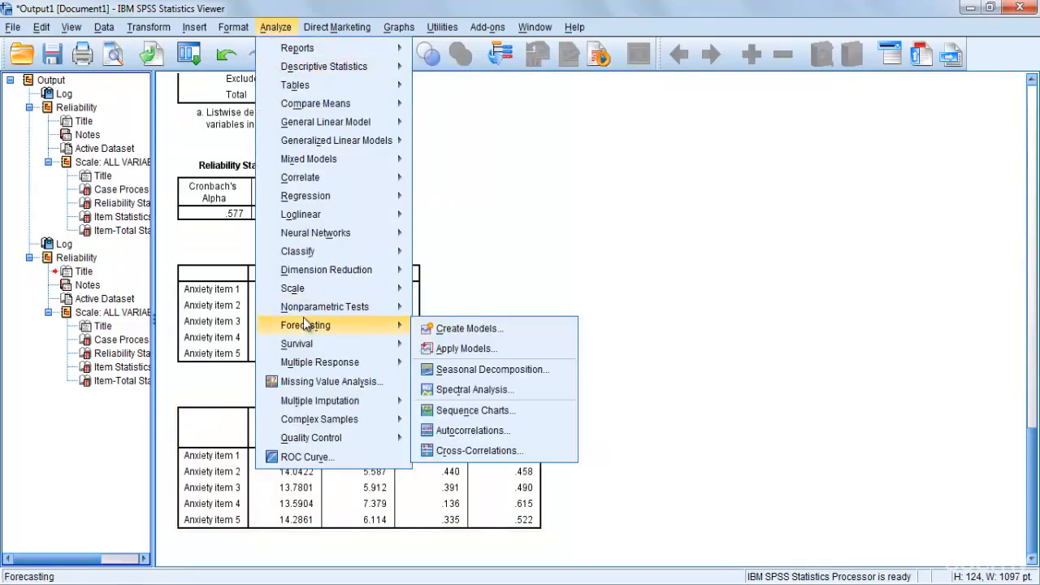
mouse_move(382, 288)
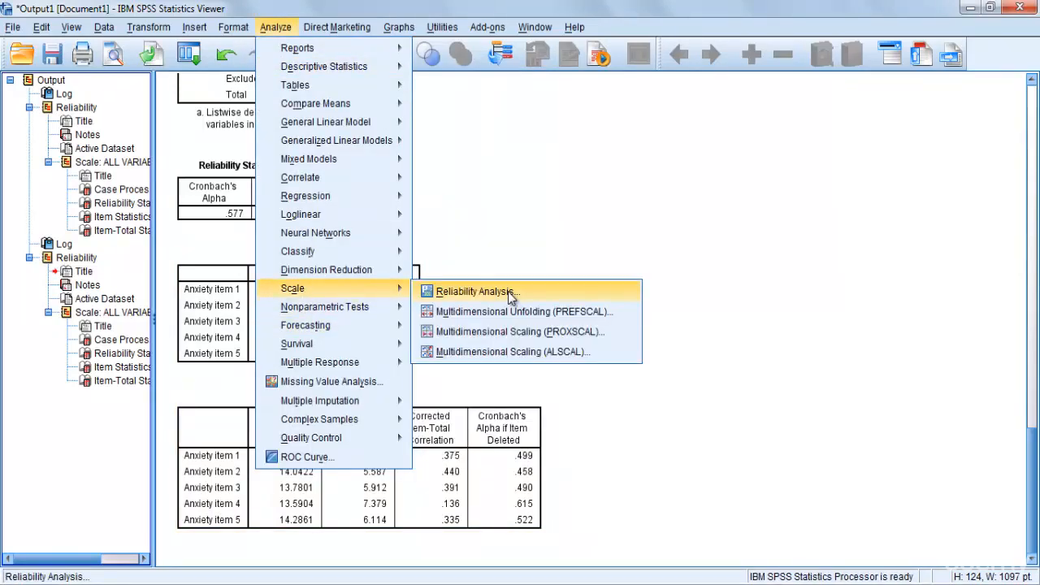
click(476, 292)
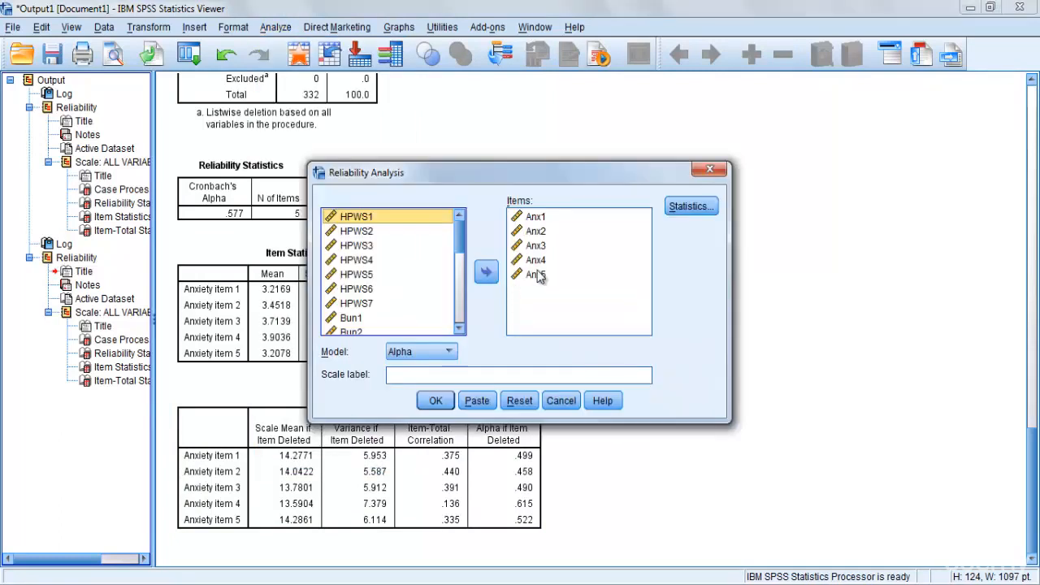
click(540, 276)
click(537, 261)
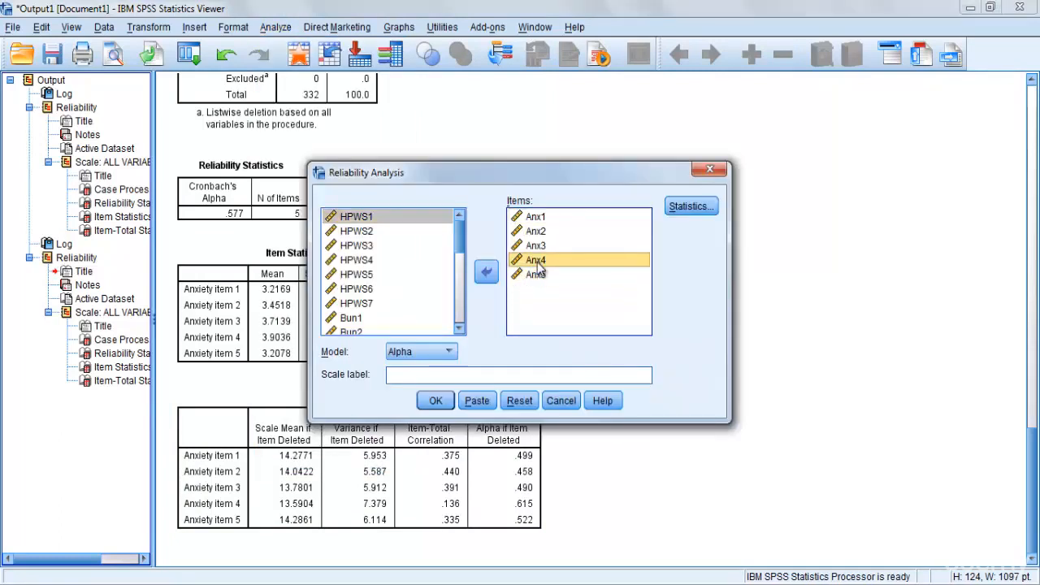
click(487, 273)
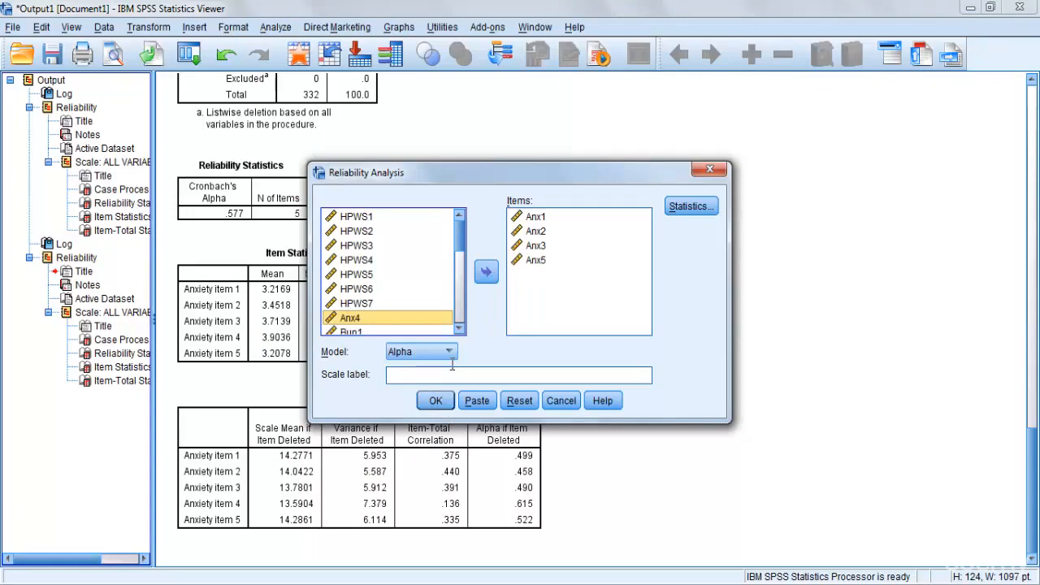
click(438, 401)
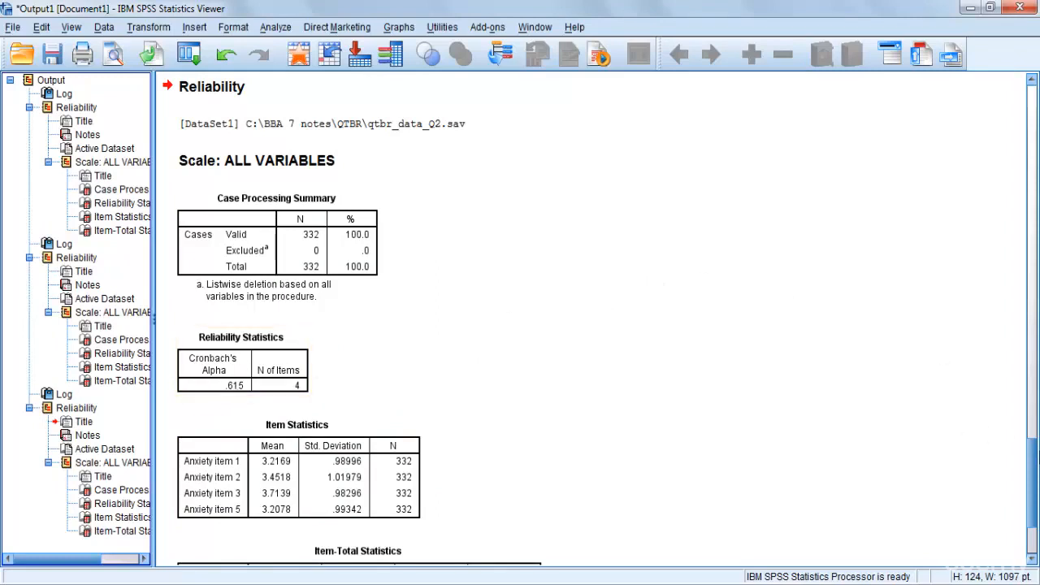
drag(1033, 462, 1033, 507)
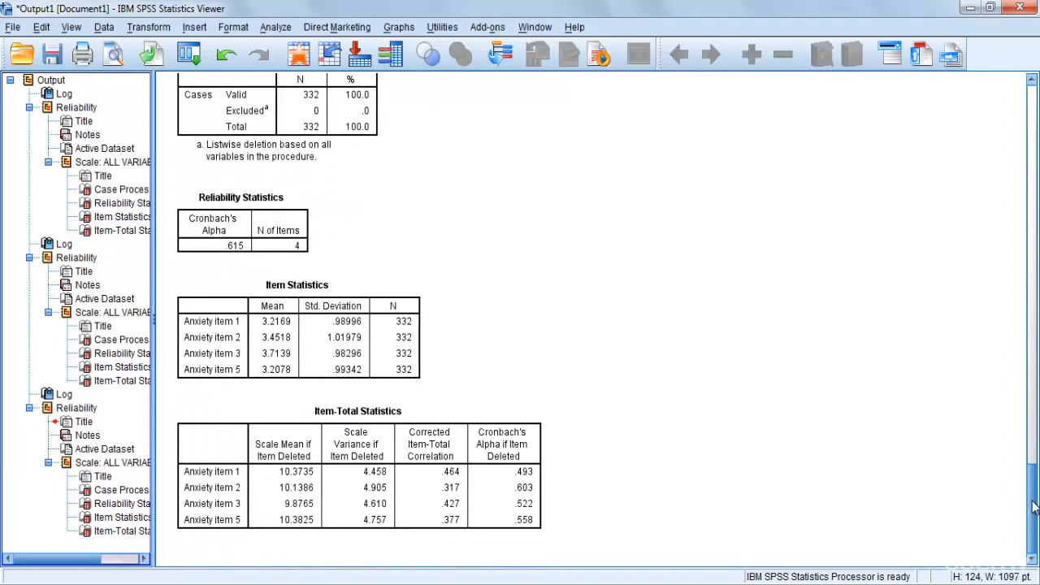